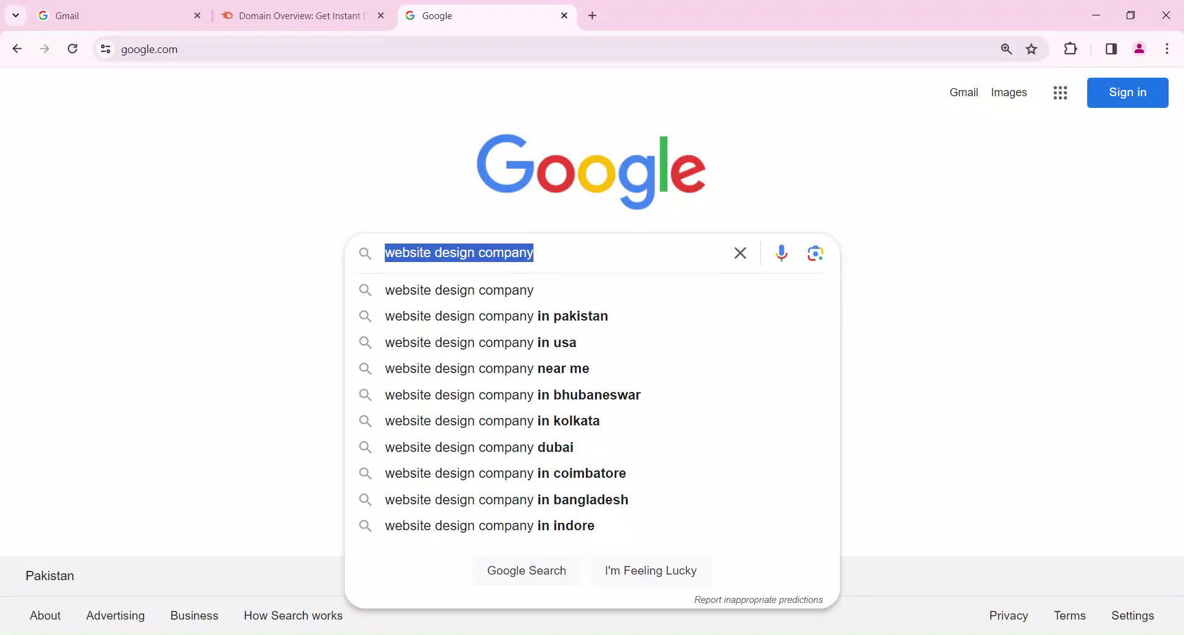
Switch from Google to the Semrush Domain Overview tab and go to the Keyword Magic Tool
{"action": "left_click", "coordinate": [321, 15]}
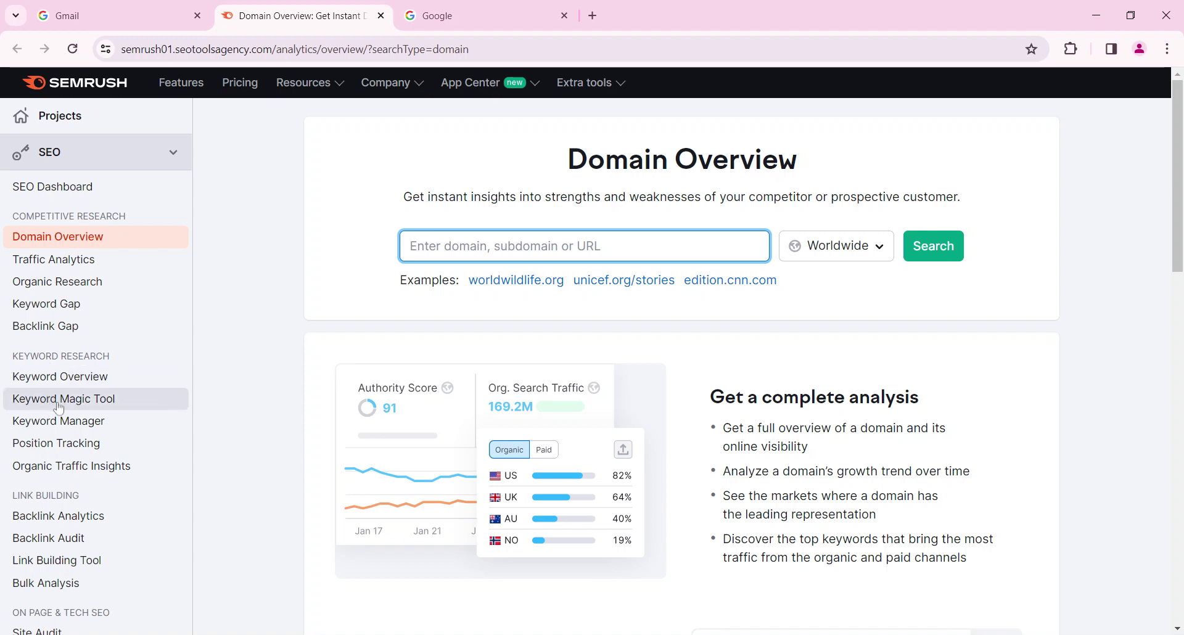
{"action": "left_click", "coordinate": [59, 407]}
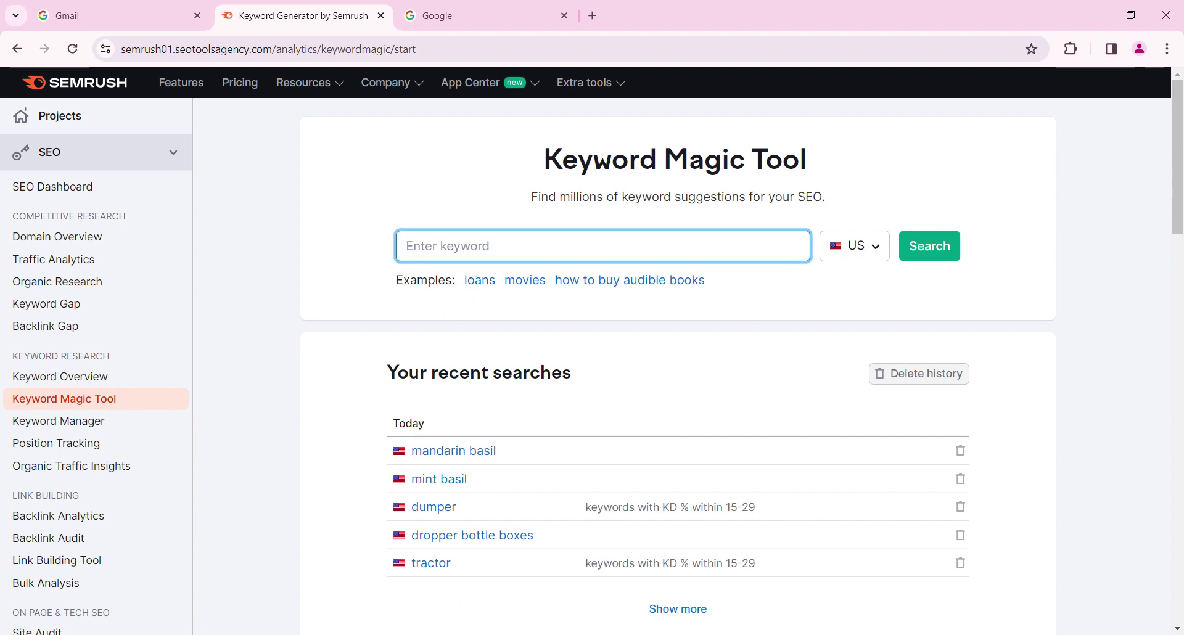
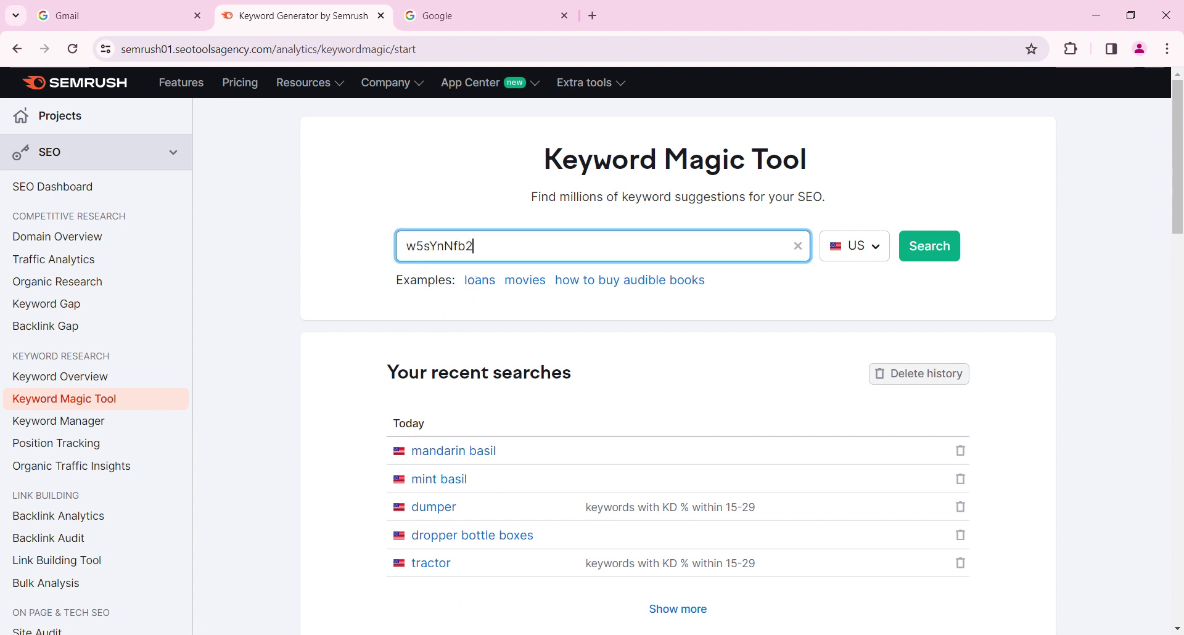
Undo a stray paste so the Keyword Magic Tool field stays empty, then return to Google
{"action": "key", "text": "ctrl+z"}
{"action": "left_click", "coordinate": [432, 16]}
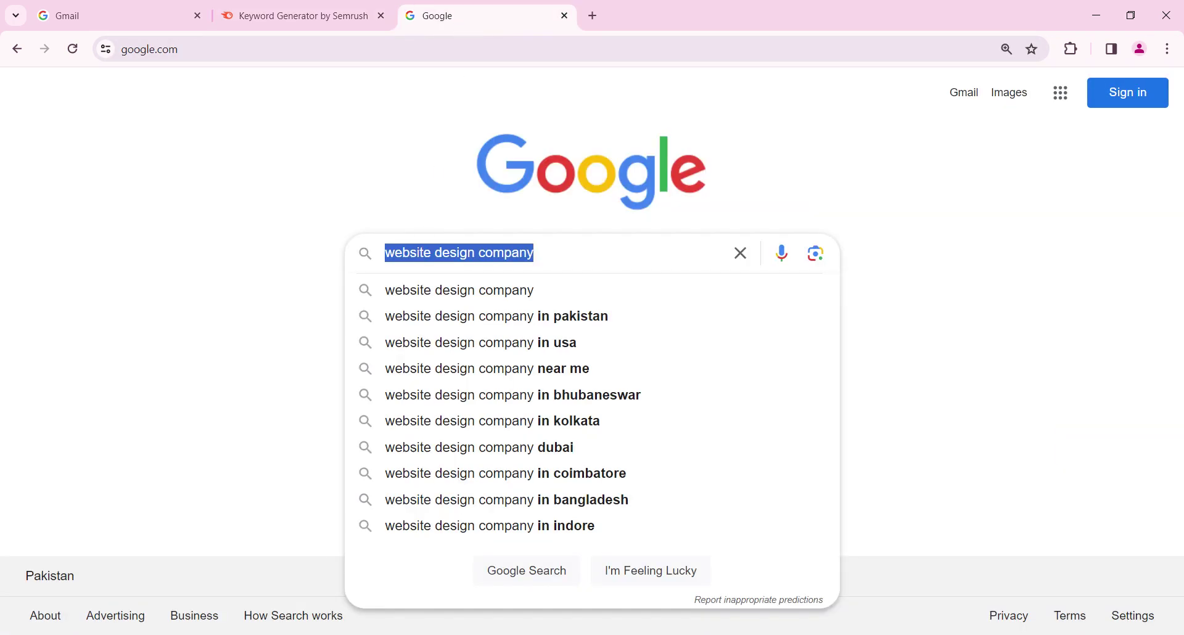
Search Google for 'website design company' and paste the phrase into Semrush's keyword field
{"action": "left_click", "coordinate": [535, 253]}
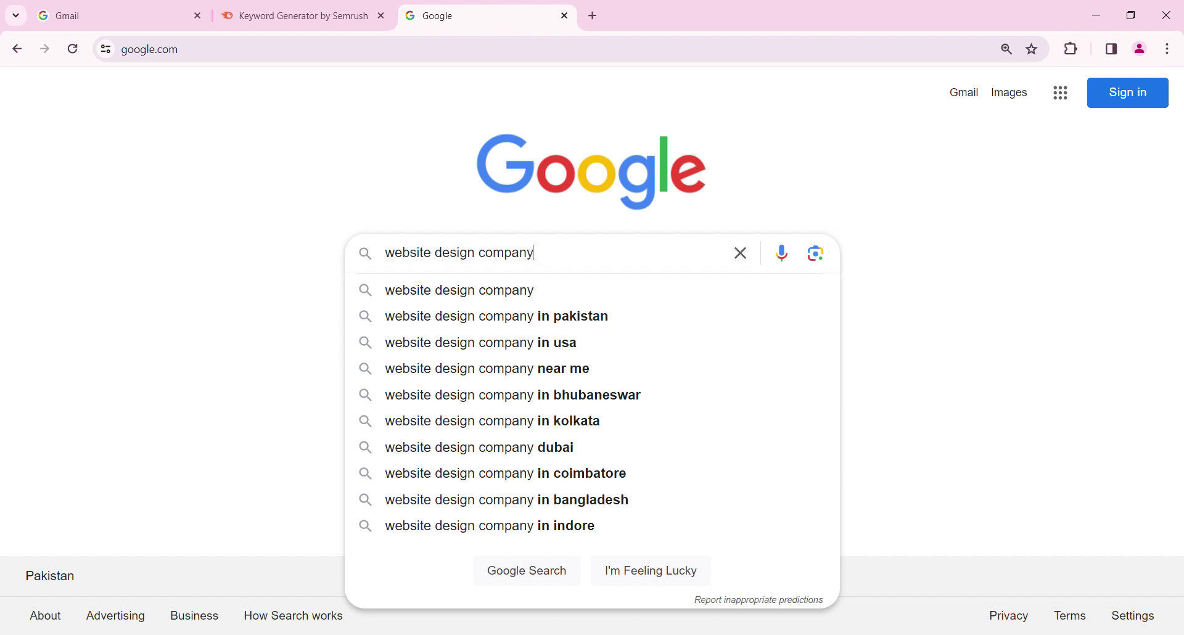
{"action": "key", "text": "Return"}
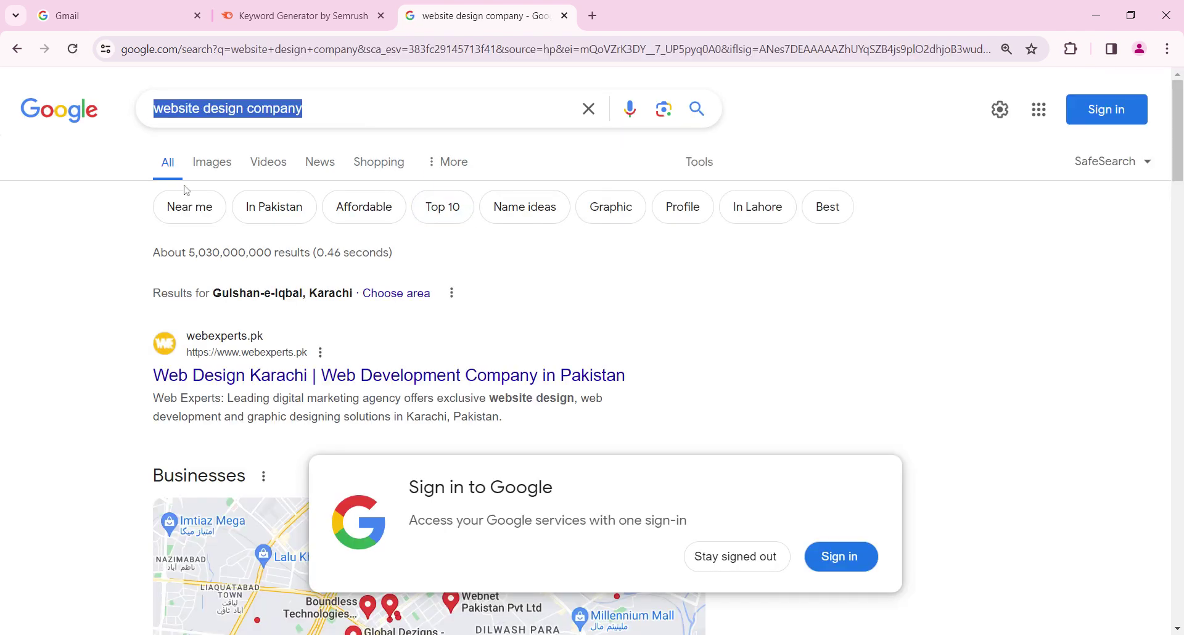
{"action": "left_click", "coordinate": [284, 17]}
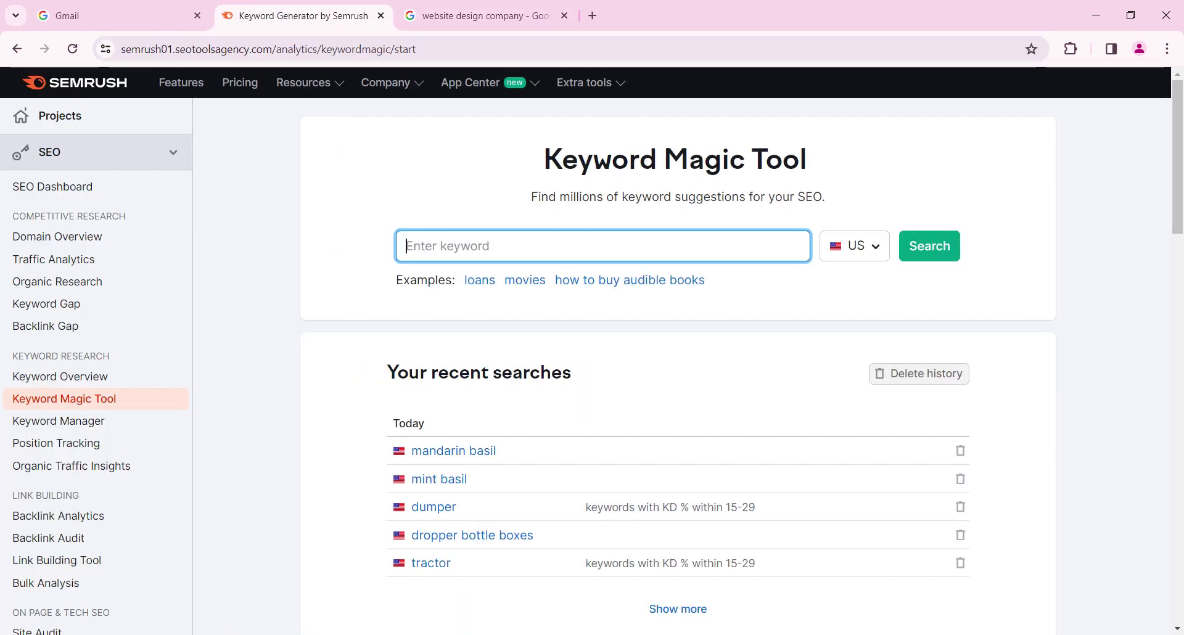
{"action": "type", "text": "website design company"}
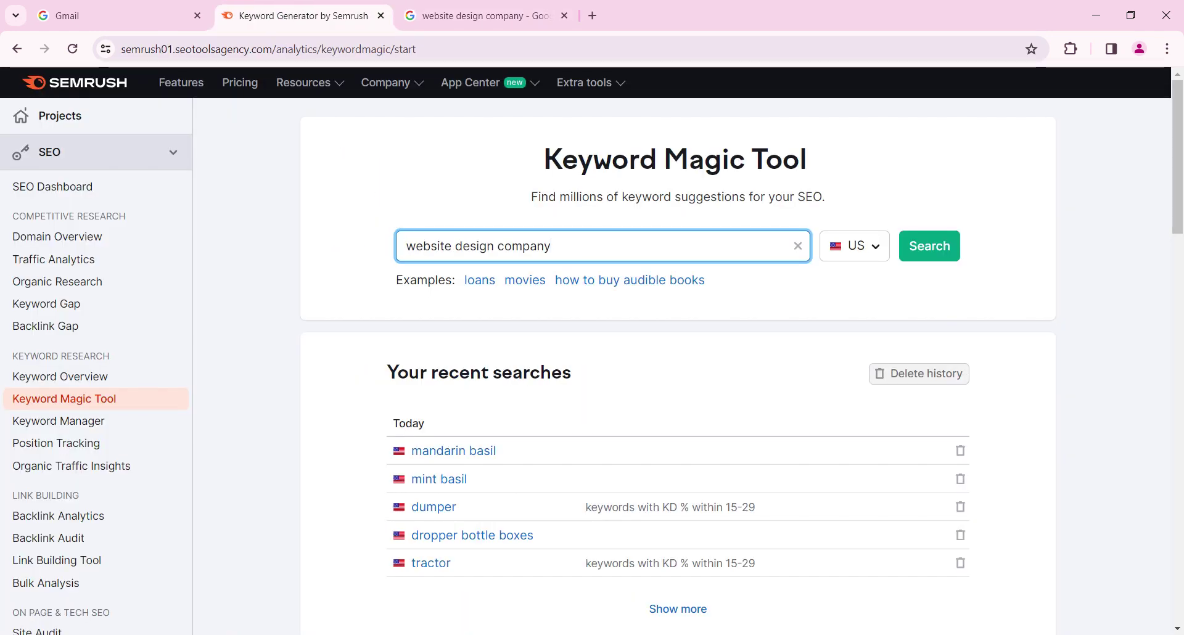
Select the 'website design company' query and skim the Google results
{"action": "left_click", "coordinate": [481, 15]}
{"action": "left_click", "coordinate": [310, 109]}
{"action": "left_click_drag", "start_coordinate": [310, 110], "coordinate": [142, 111]}
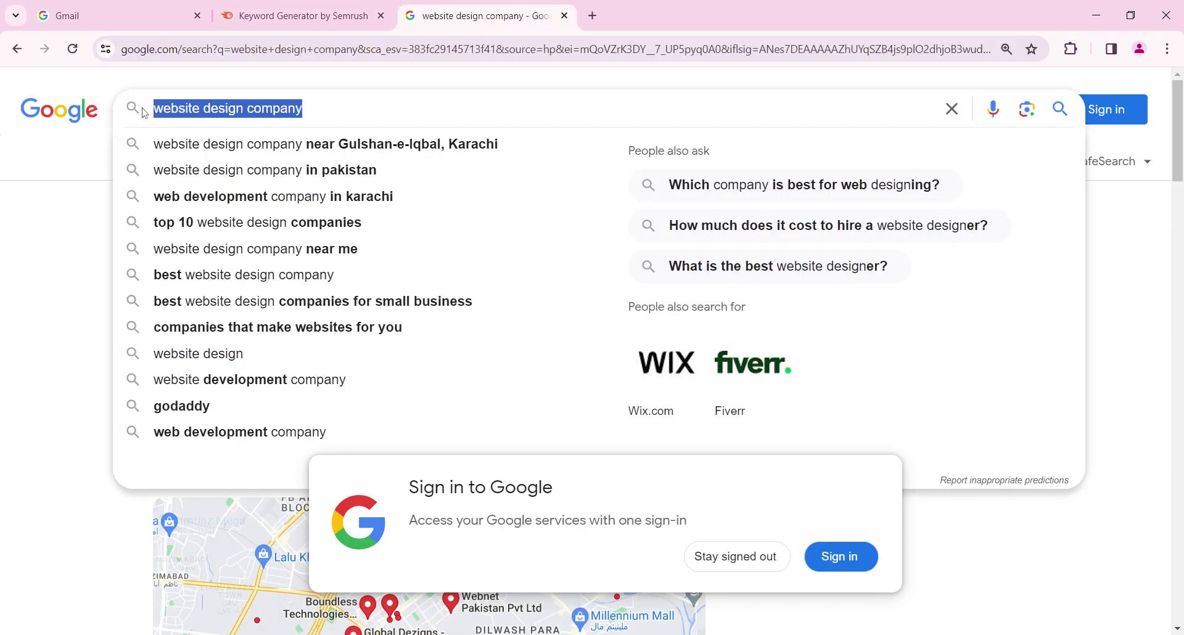
{"action": "left_click", "coordinate": [63, 221]}
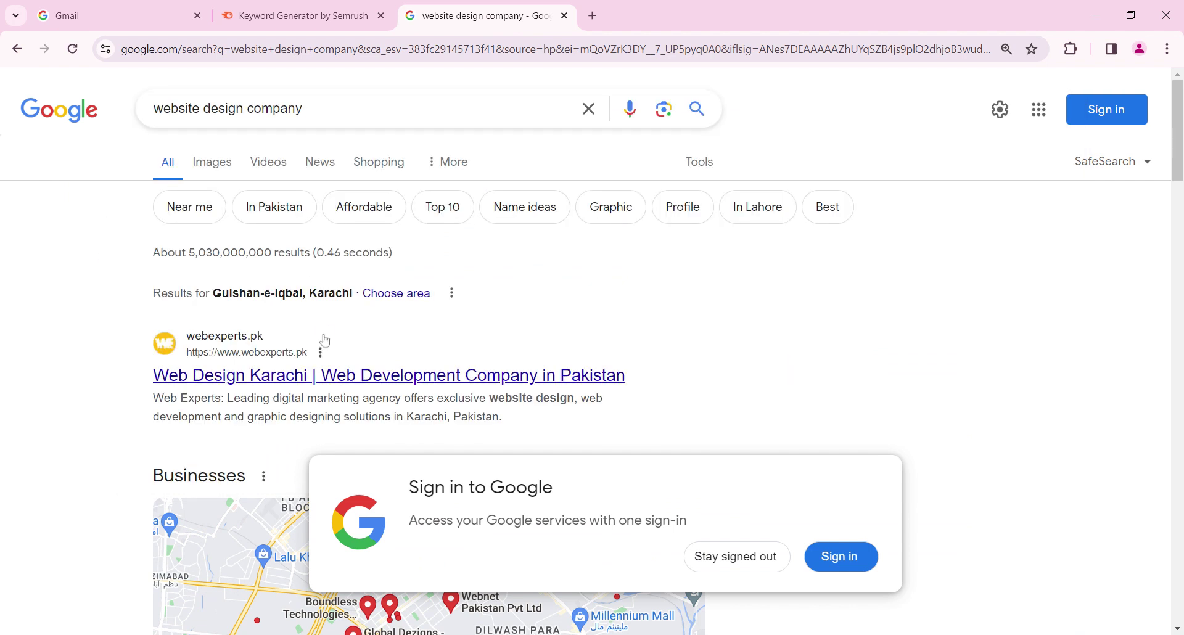
{"action": "scroll", "coordinate": [325, 341], "scroll_direction": "down", "scroll_amount": 9}
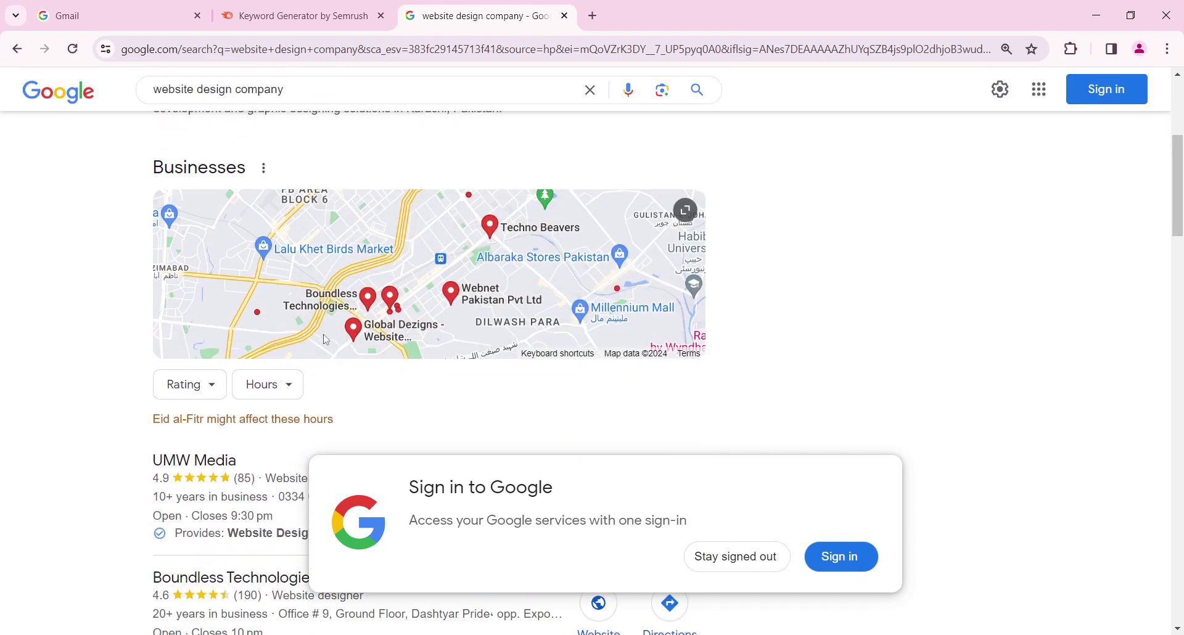
{"action": "scroll", "coordinate": [325, 340], "scroll_direction": "down", "scroll_amount": 8}
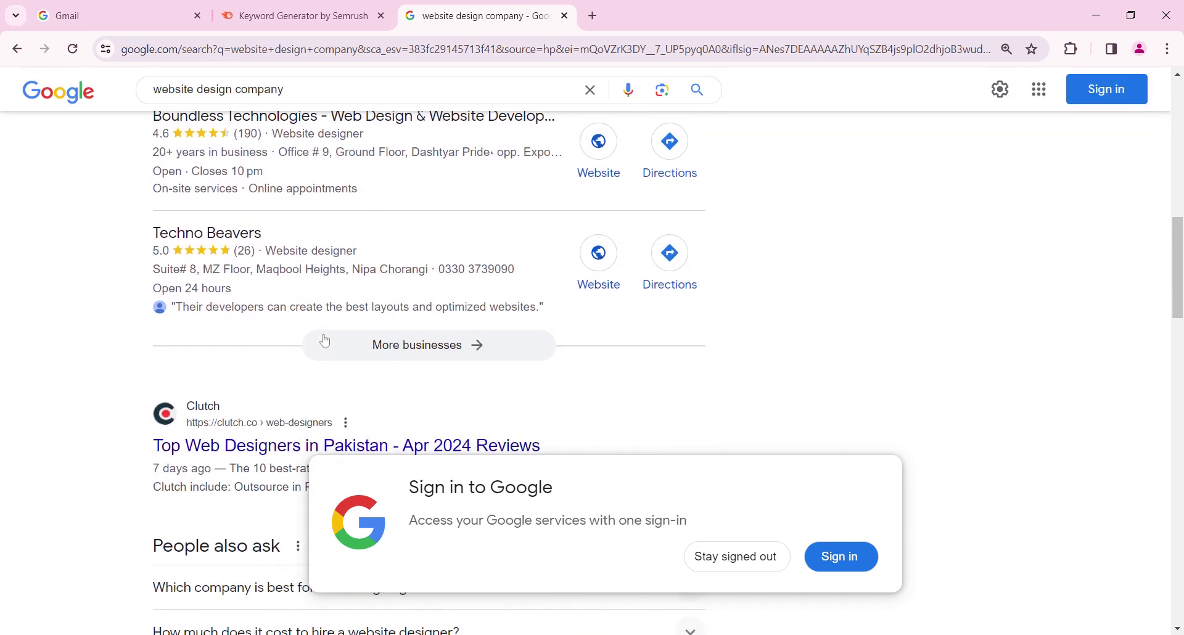
{"action": "scroll", "coordinate": [325, 343], "scroll_direction": "down", "scroll_amount": 2}
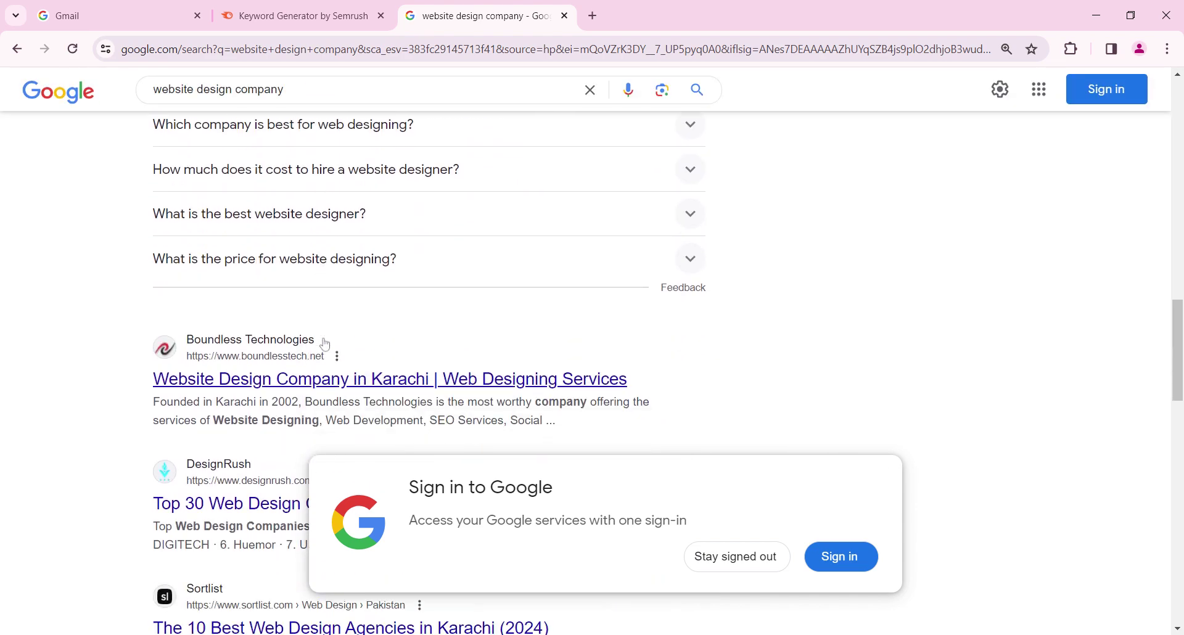
{"action": "scroll", "coordinate": [325, 344], "scroll_direction": "up", "scroll_amount": 6}
{"action": "scroll", "coordinate": [325, 344], "scroll_direction": "up", "scroll_amount": 10}
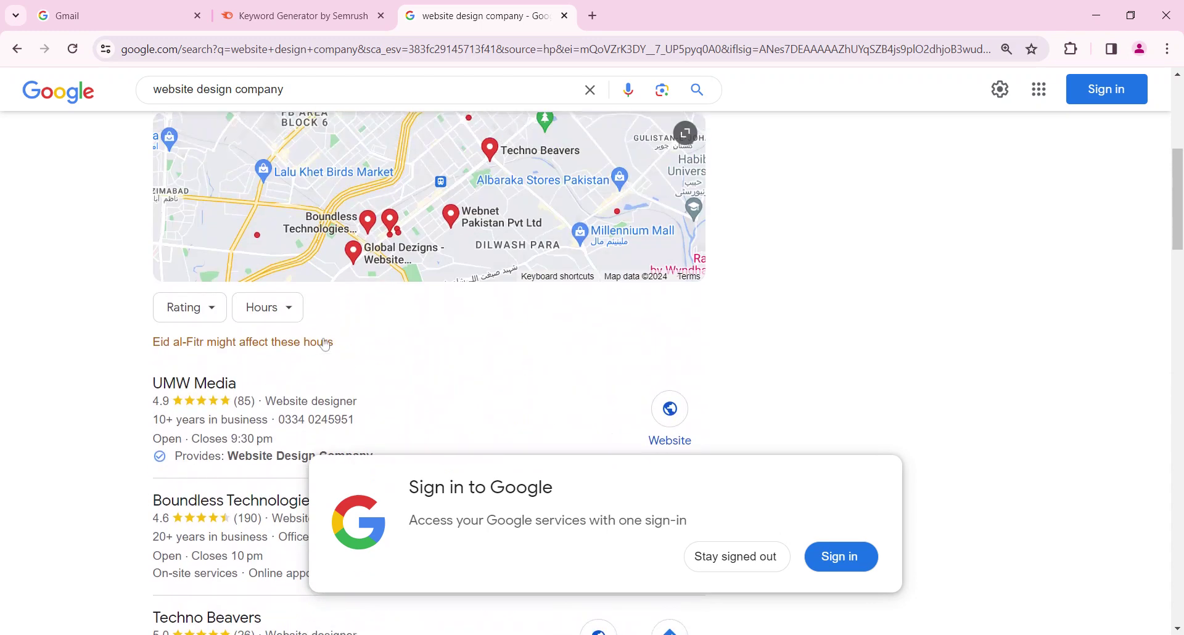
{"action": "scroll", "coordinate": [305, 233], "scroll_direction": "down", "scroll_amount": 4}
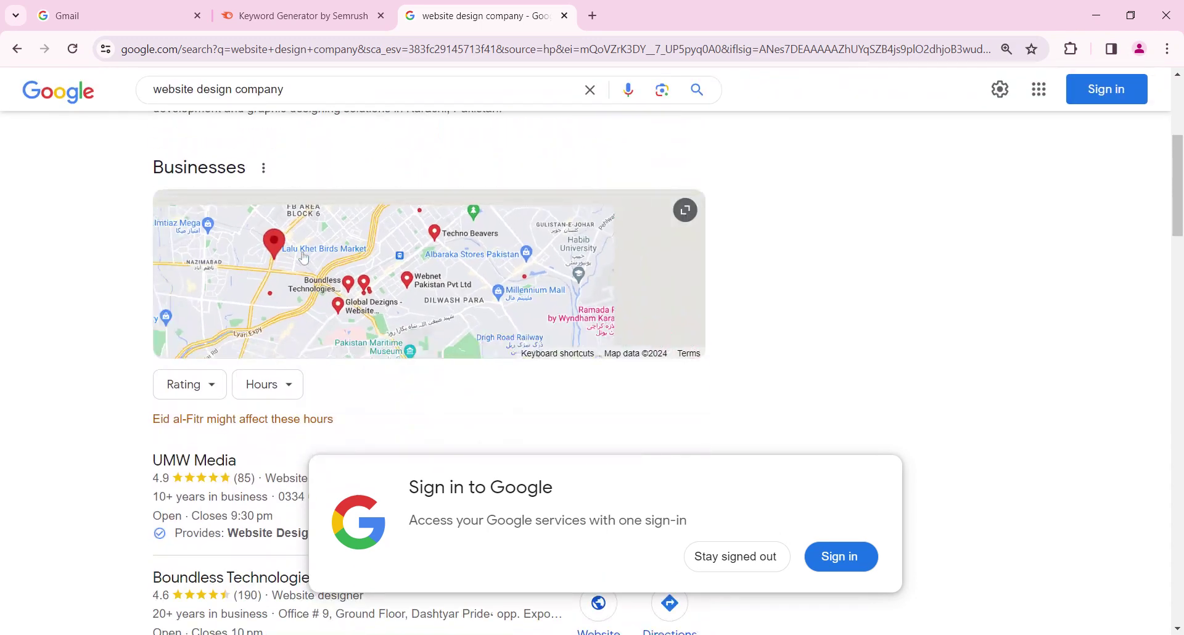
Expand the Businesses map and review the local website design company listings
{"action": "left_click", "coordinate": [304, 257]}
{"action": "scroll", "coordinate": [12, 318], "scroll_direction": "down", "scroll_amount": 4}
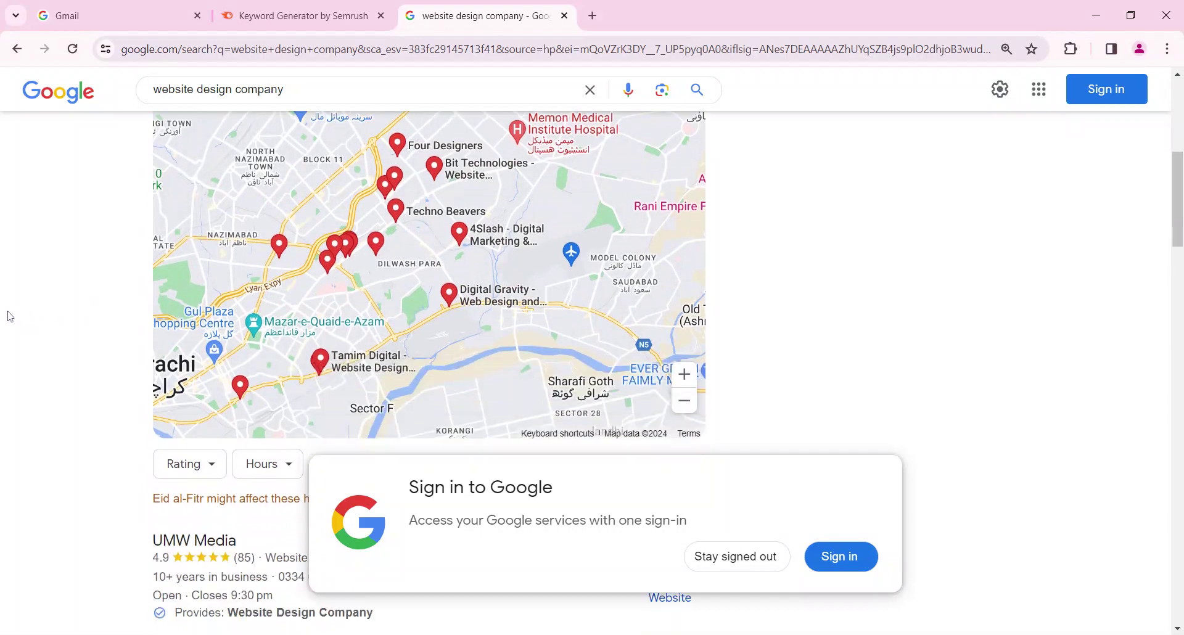
{"action": "scroll", "coordinate": [9, 316], "scroll_direction": "down", "scroll_amount": 4}
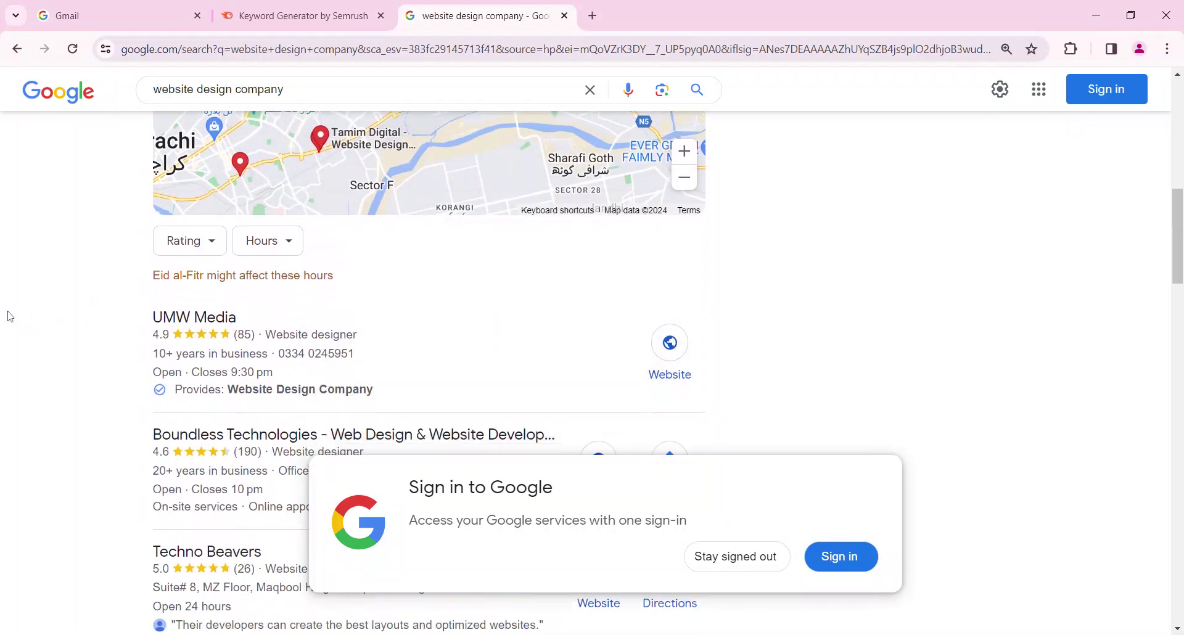
{"action": "scroll", "coordinate": [10, 316], "scroll_direction": "down", "scroll_amount": 1}
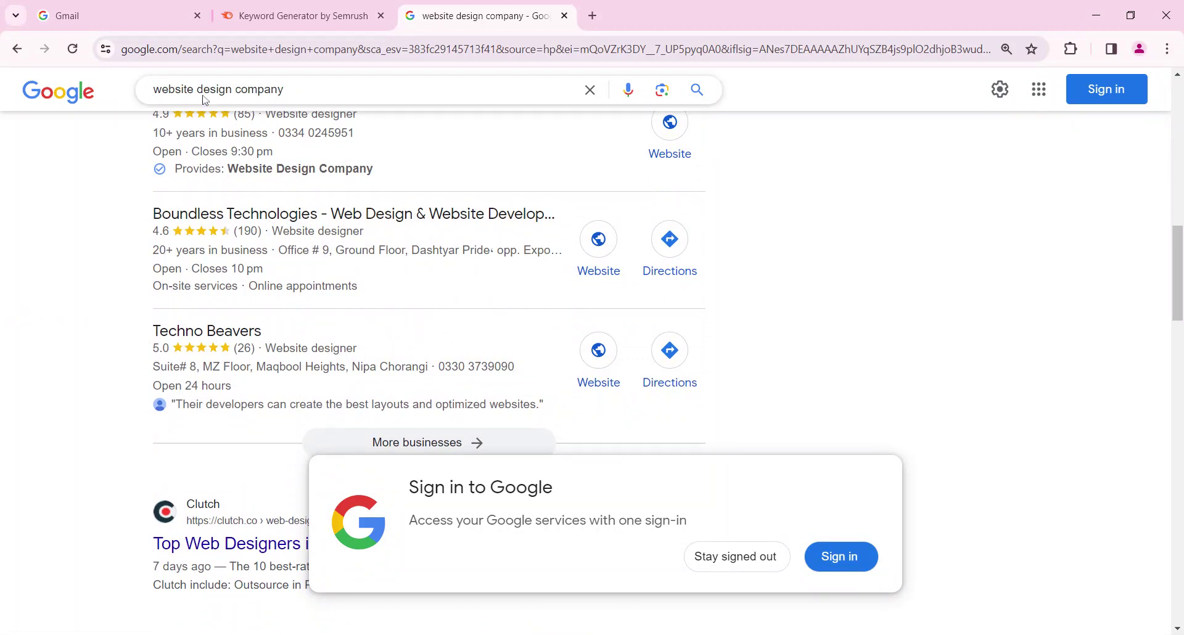
{"action": "left_click", "coordinate": [319, 14]}
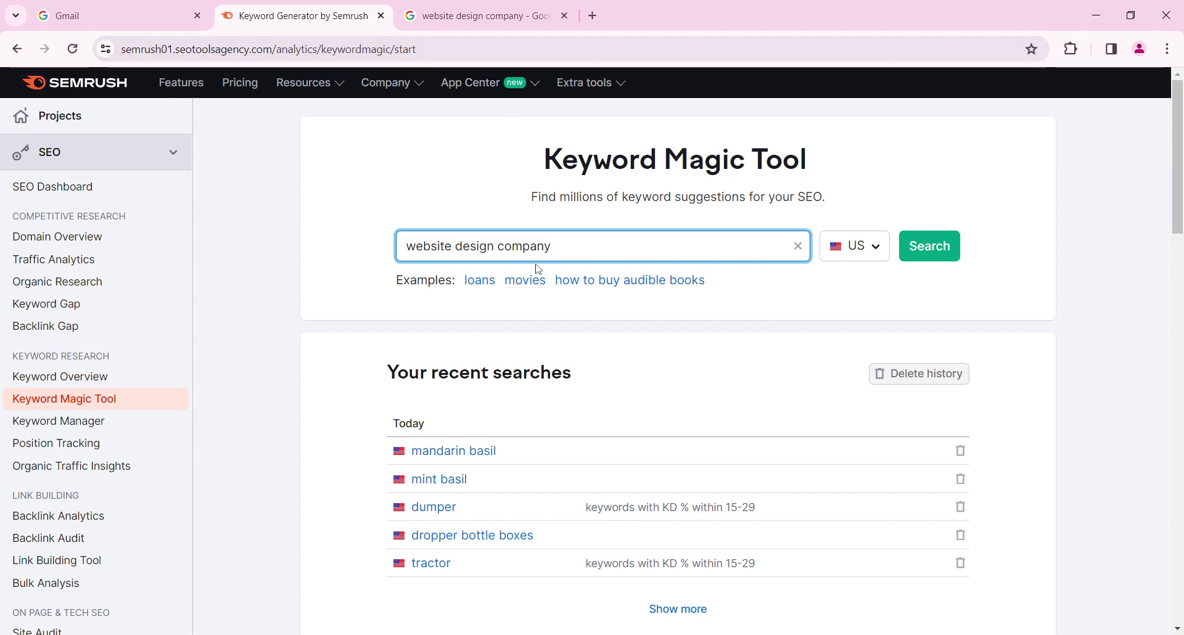
Run Keyword Magic Tool for 'website design company': 7,241 keywords, 68,390 volume, 38% KD
{"action": "key", "text": "ctrl+Tab"}
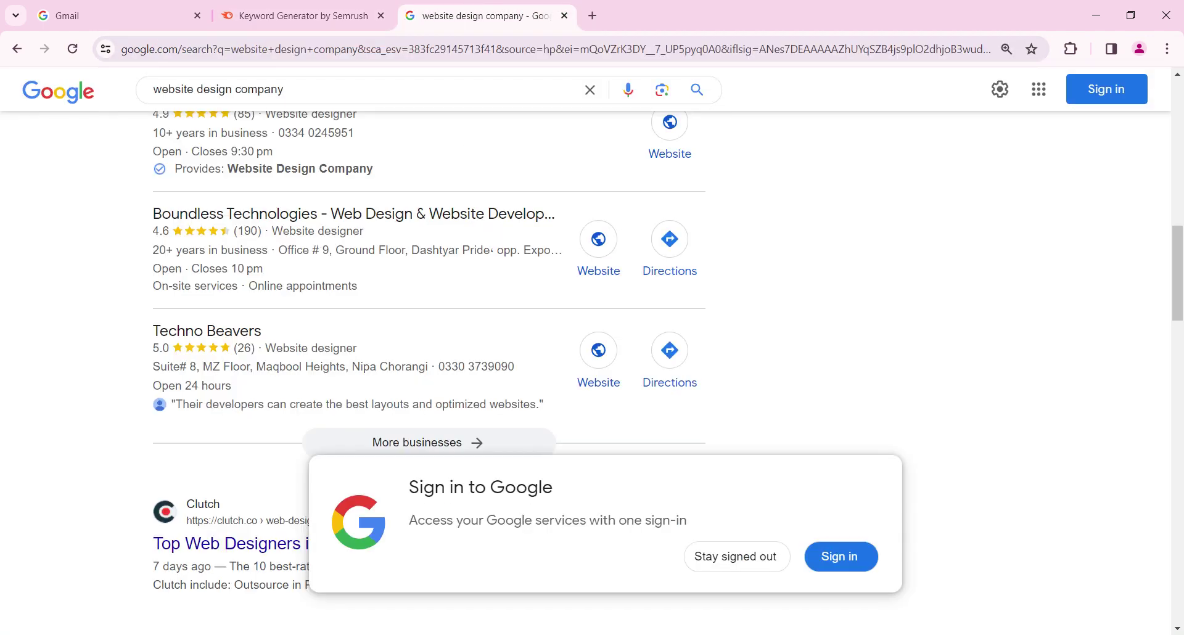
{"action": "left_click", "coordinate": [326, 14]}
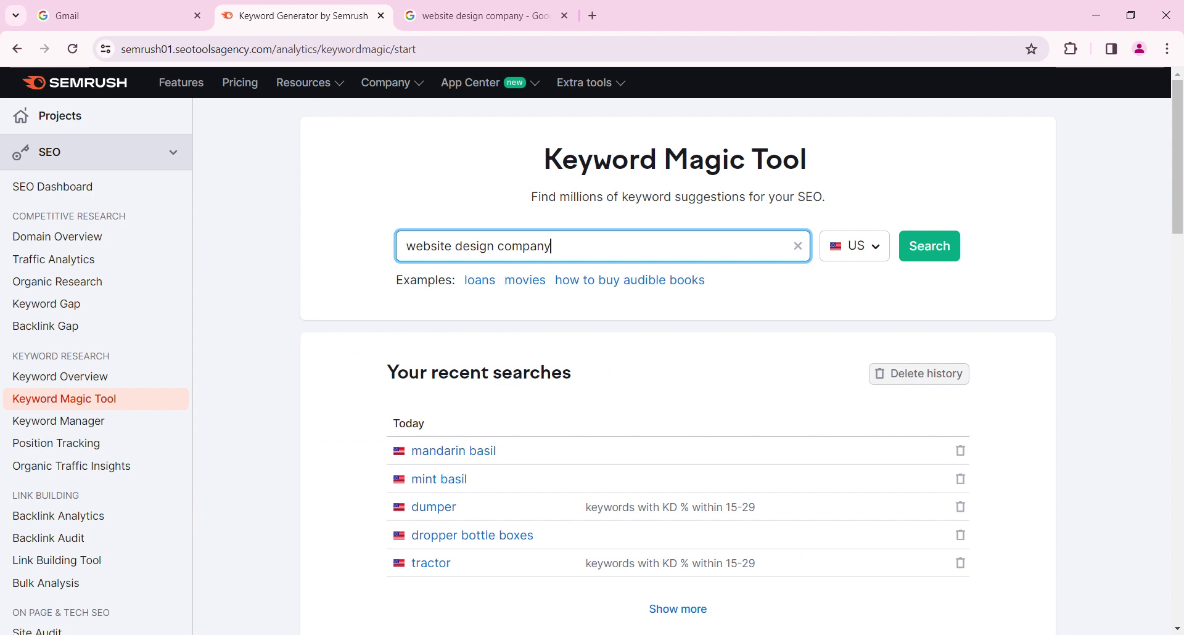
{"action": "left_click", "coordinate": [944, 252]}
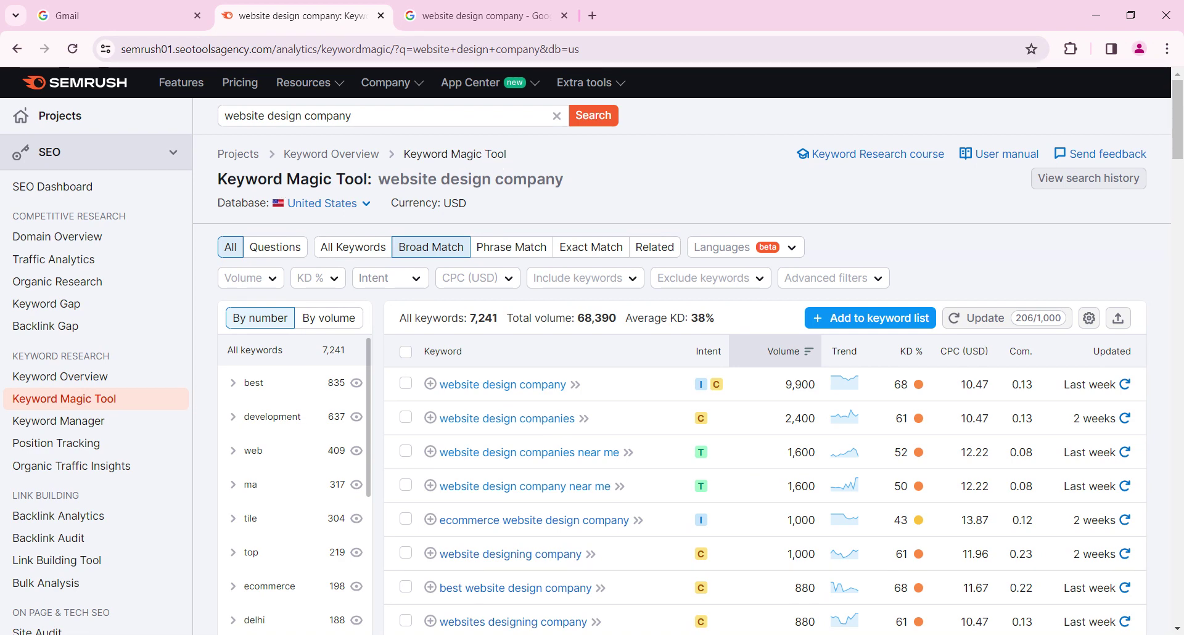
{"action": "left_click_drag", "start_coordinate": [379, 180], "coordinate": [577, 188]}
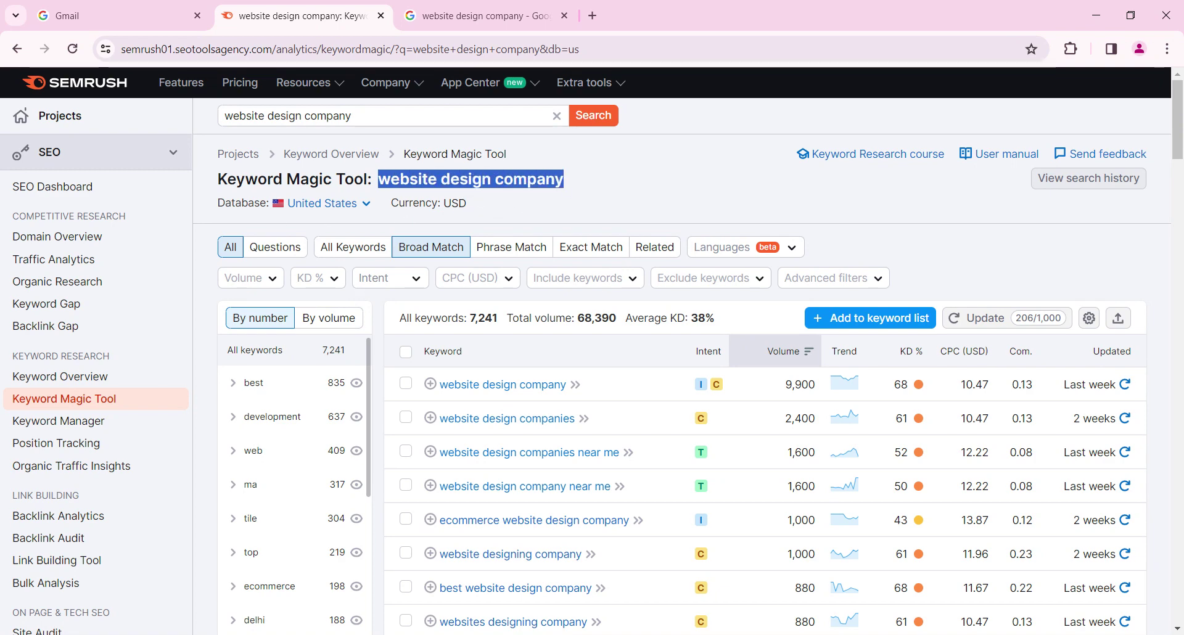
{"action": "left_click", "coordinate": [354, 211]}
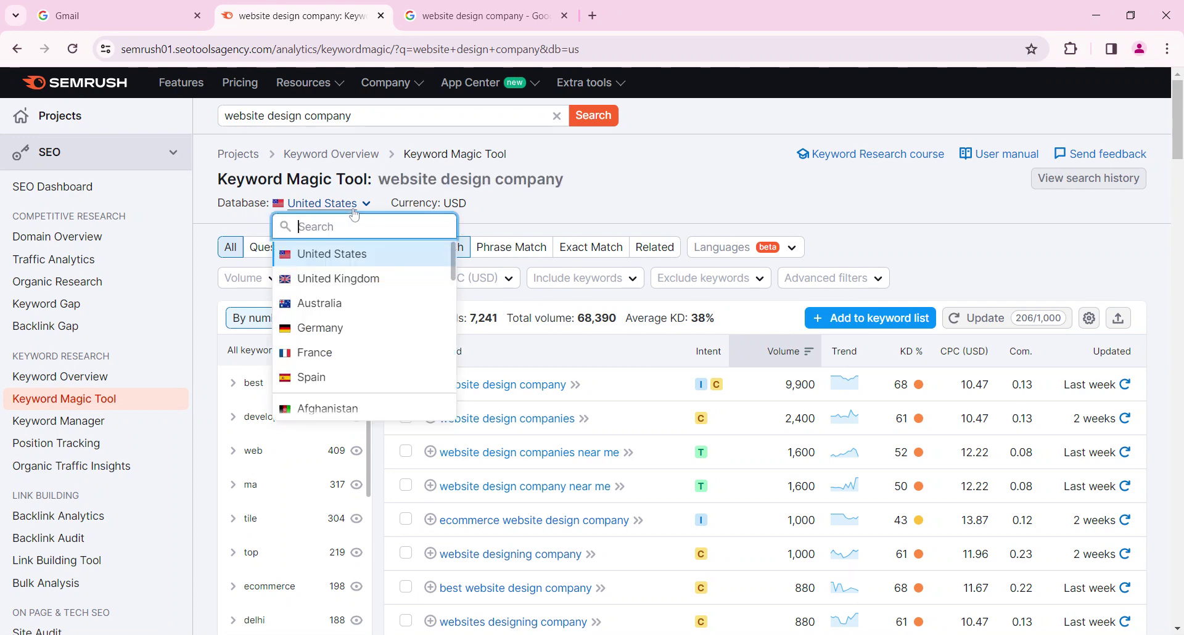
{"action": "scroll", "coordinate": [352, 324], "scroll_direction": "down", "scroll_amount": 3}
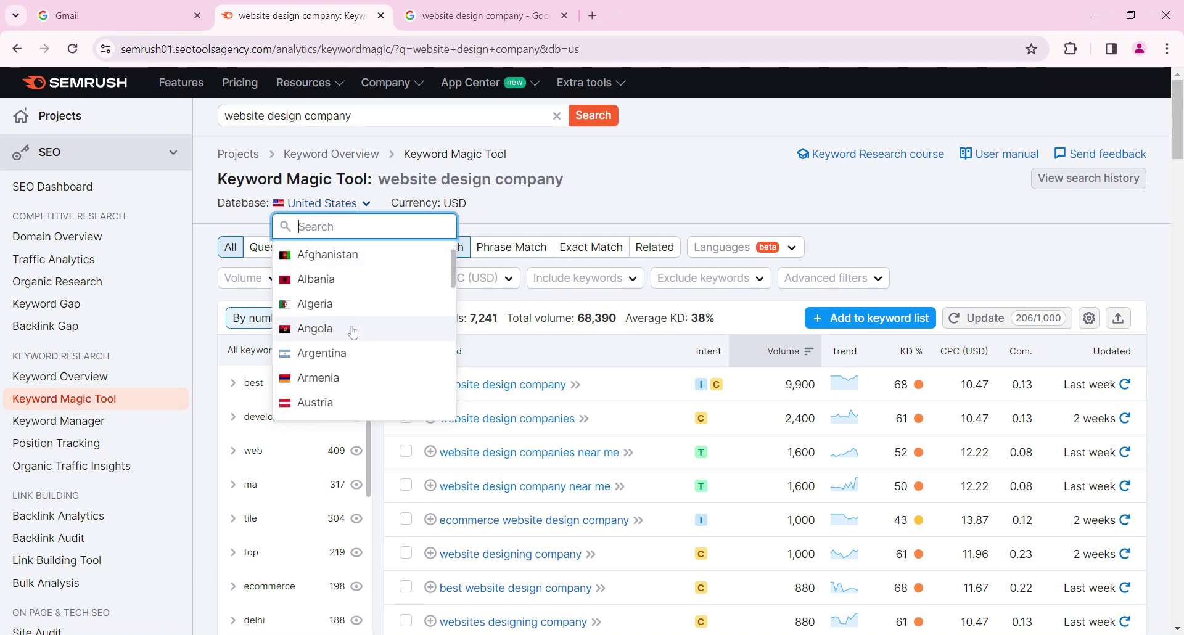
{"action": "scroll", "coordinate": [353, 332], "scroll_direction": "up", "scroll_amount": 3}
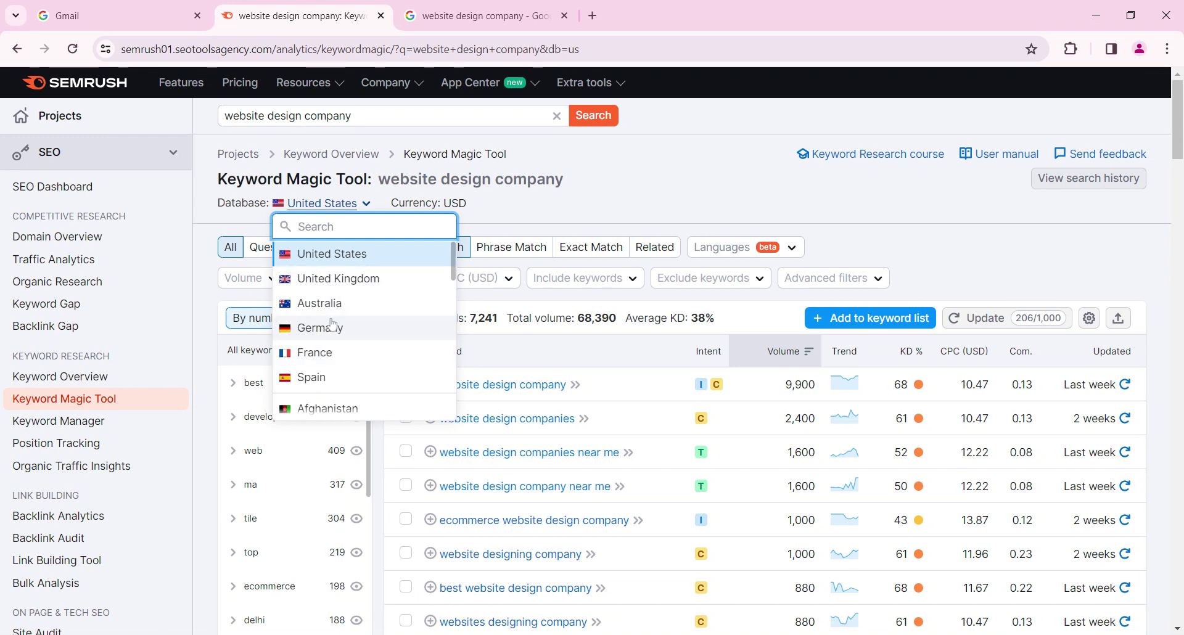
{"action": "left_click", "coordinate": [571, 213]}
{"action": "scroll", "coordinate": [600, 242], "scroll_direction": "down", "scroll_amount": 1}
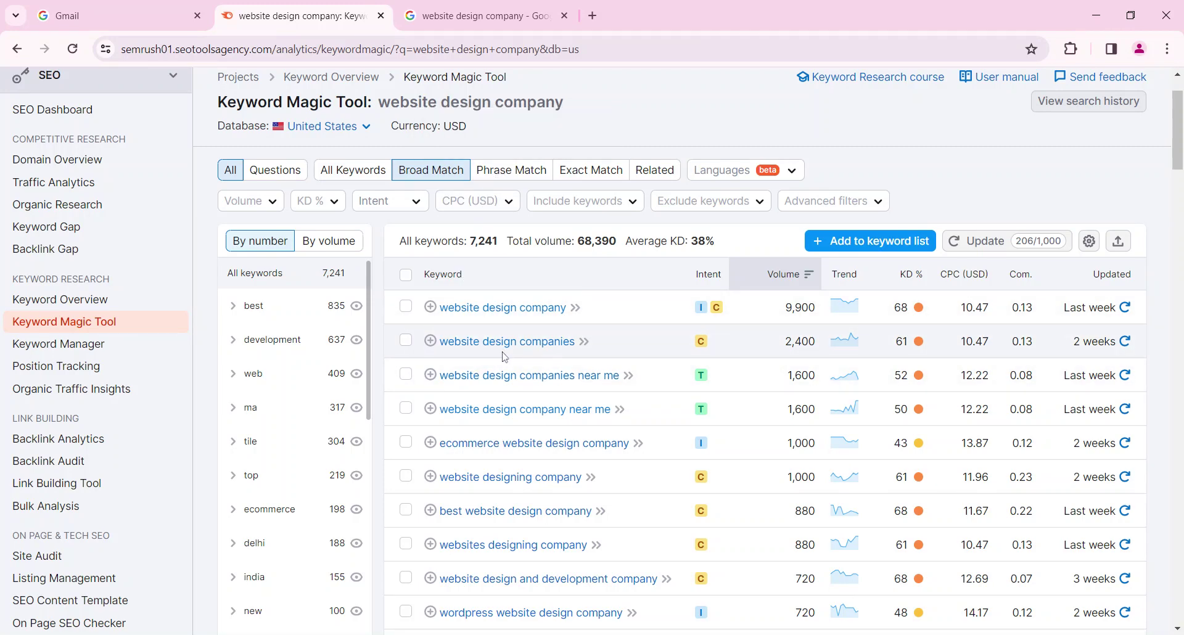
{"action": "scroll", "coordinate": [505, 358], "scroll_direction": "down", "scroll_amount": 1}
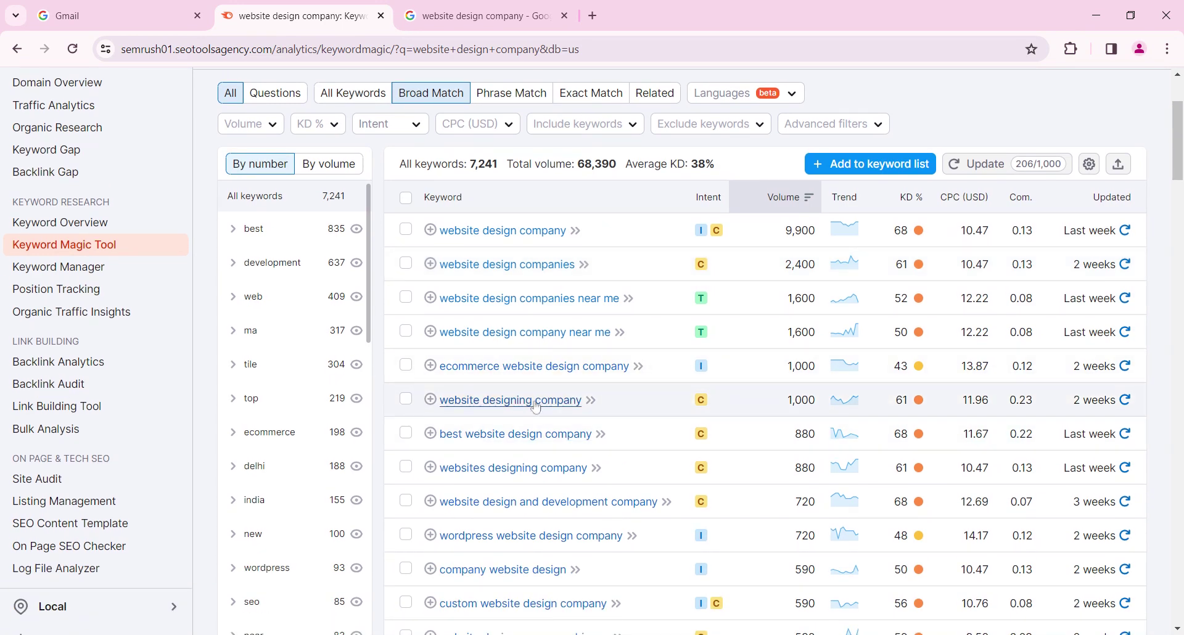
{"action": "scroll", "coordinate": [536, 407], "scroll_direction": "up", "scroll_amount": 1}
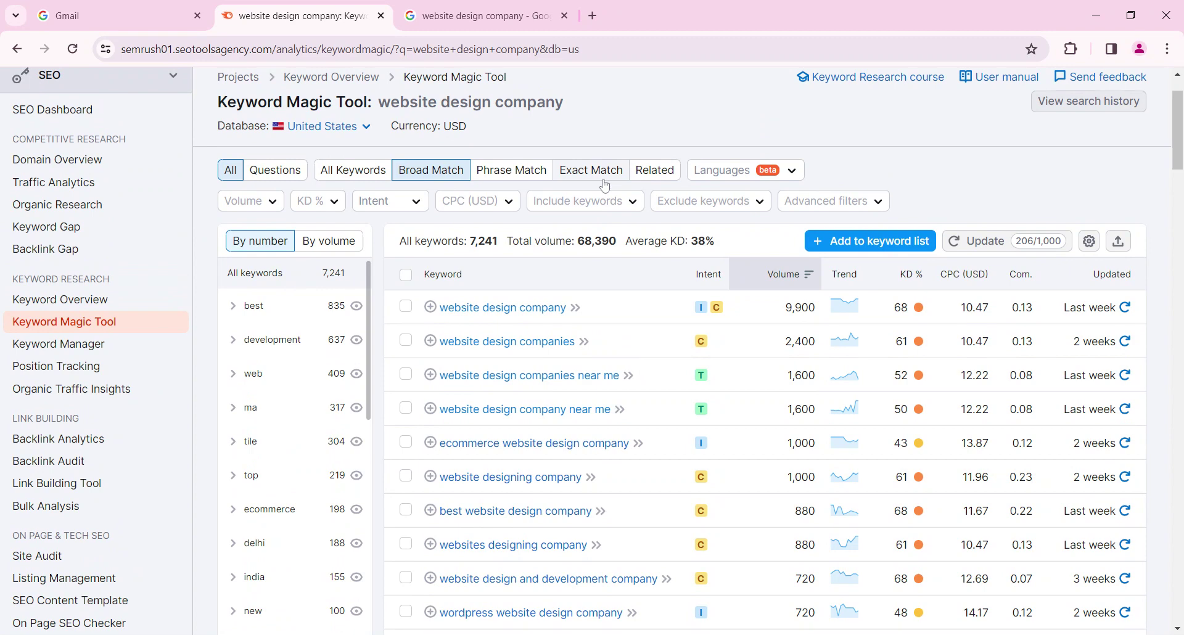
{"action": "scroll", "coordinate": [591, 173], "scroll_direction": "up", "scroll_amount": 1}
{"action": "left_click_drag", "start_coordinate": [566, 179], "coordinate": [385, 194]}
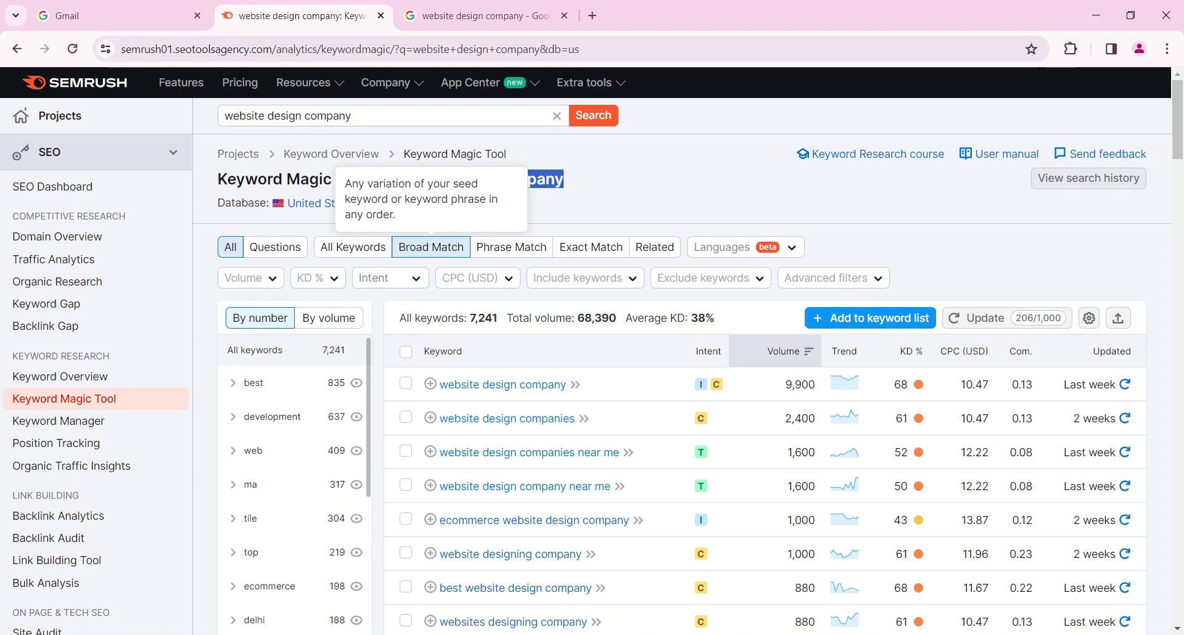
{"action": "scroll", "coordinate": [455, 278], "scroll_direction": "down", "scroll_amount": 1}
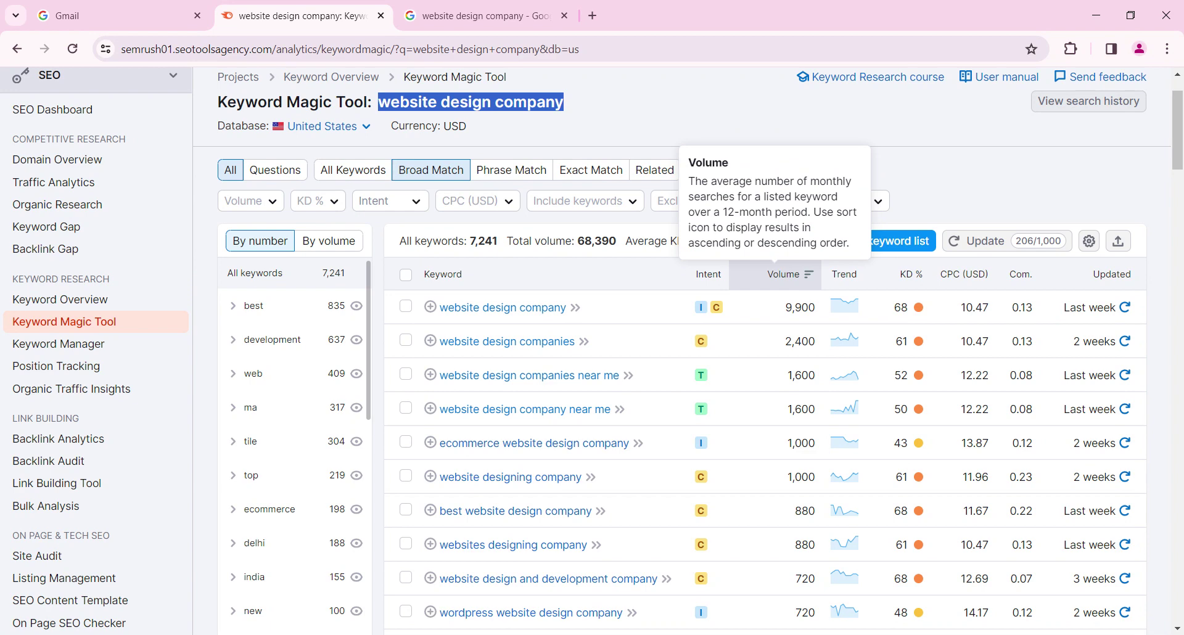
{"action": "left_click_drag", "start_coordinate": [785, 307], "coordinate": [816, 307]}
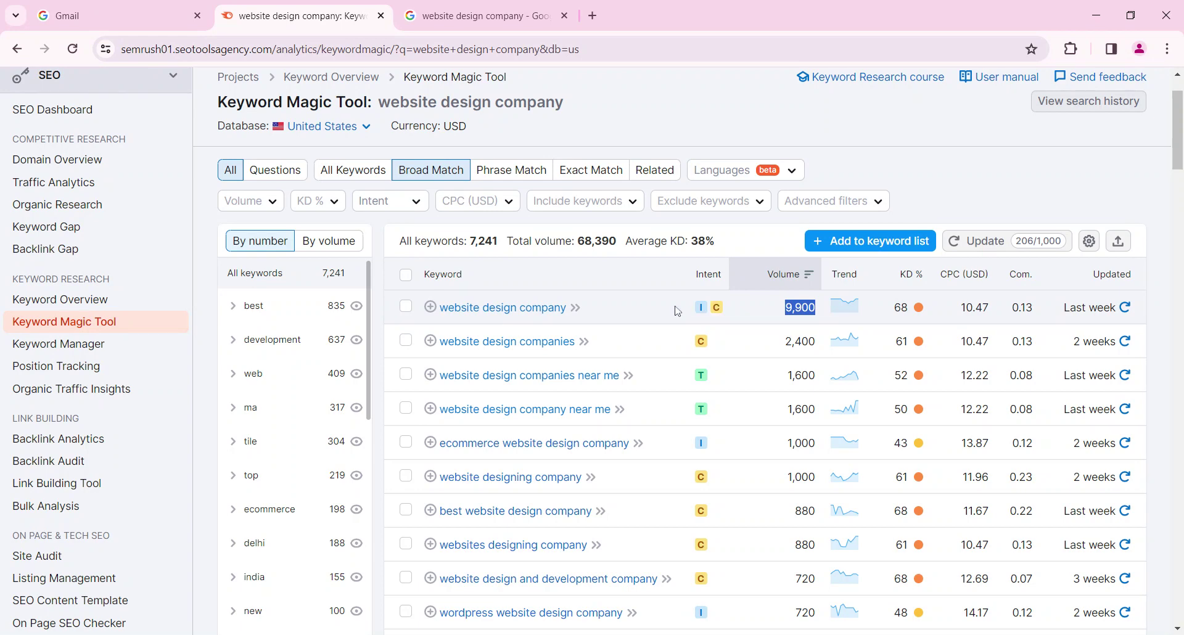
{"action": "left_click_drag", "start_coordinate": [695, 274], "coordinate": [724, 273]}
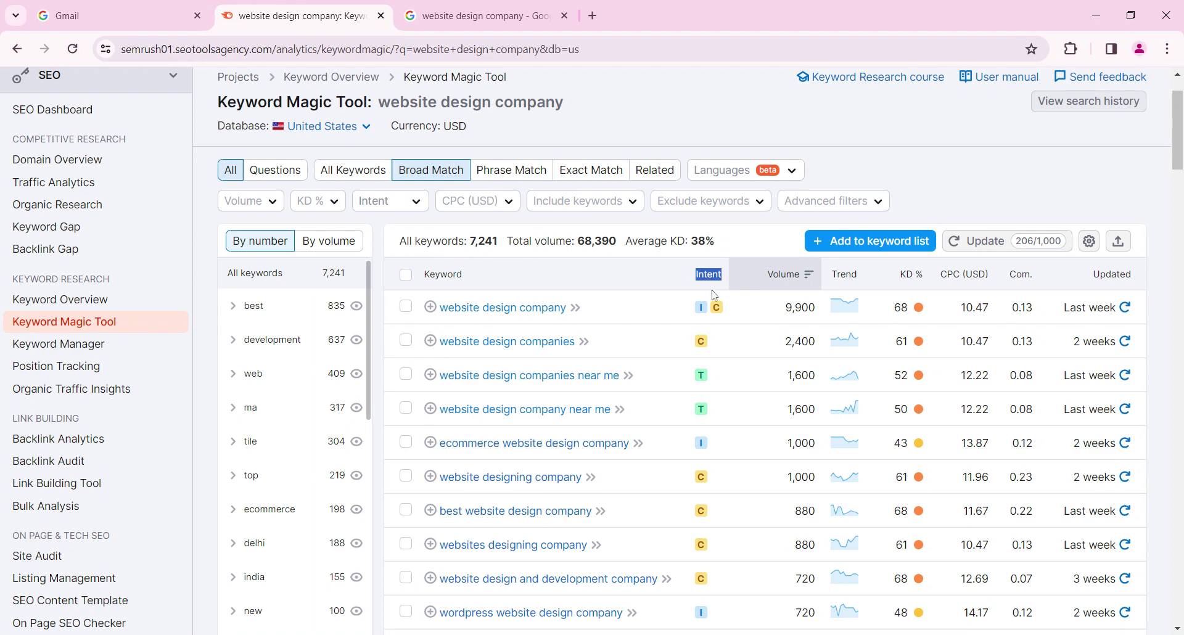
{"action": "mouse_move", "coordinate": [704, 313]}
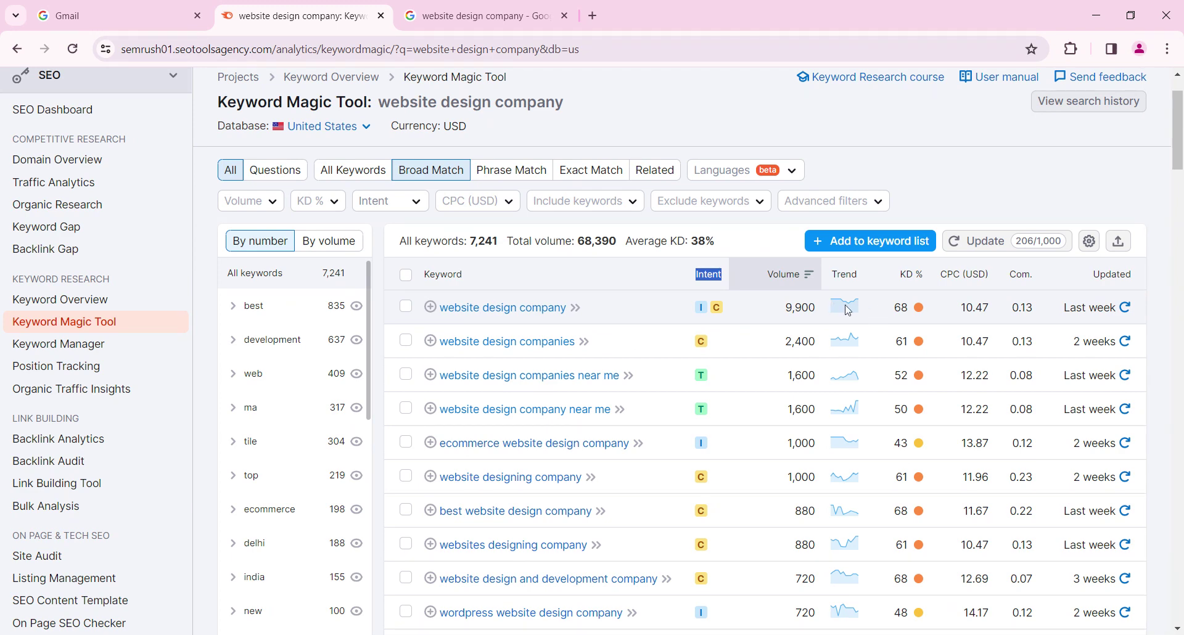
{"action": "mouse_move", "coordinate": [907, 286]}
{"action": "mouse_move", "coordinate": [901, 309]}
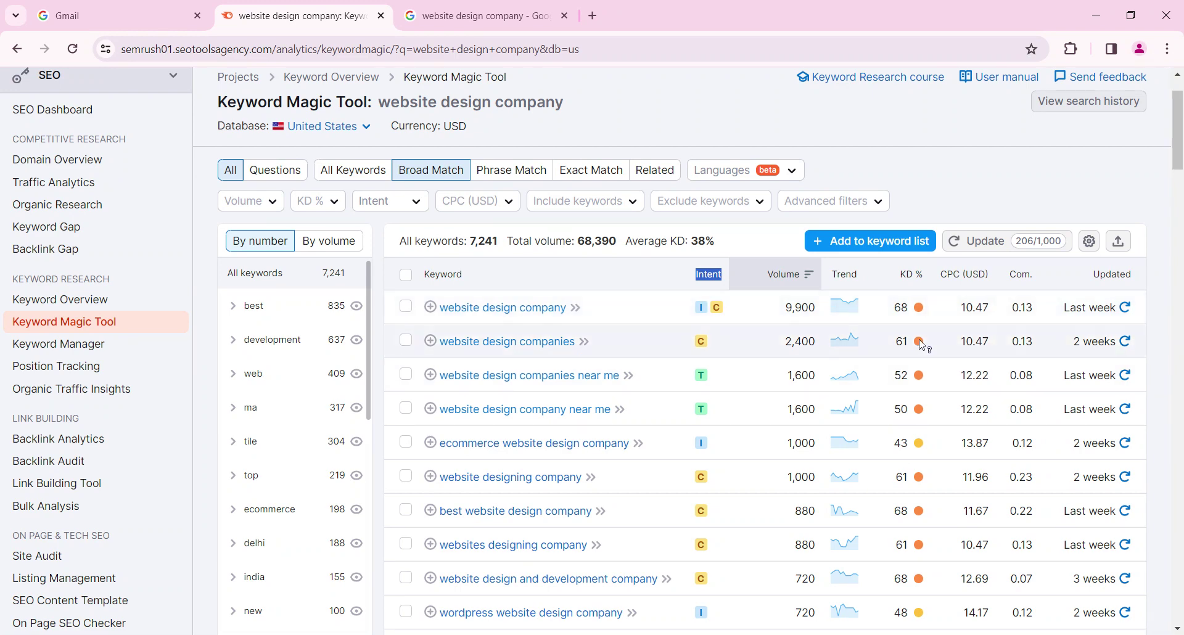
Check row 4's 12.22 CPC and competition, then refresh 'website design company near me' metrics
{"action": "mouse_move", "coordinate": [921, 343]}
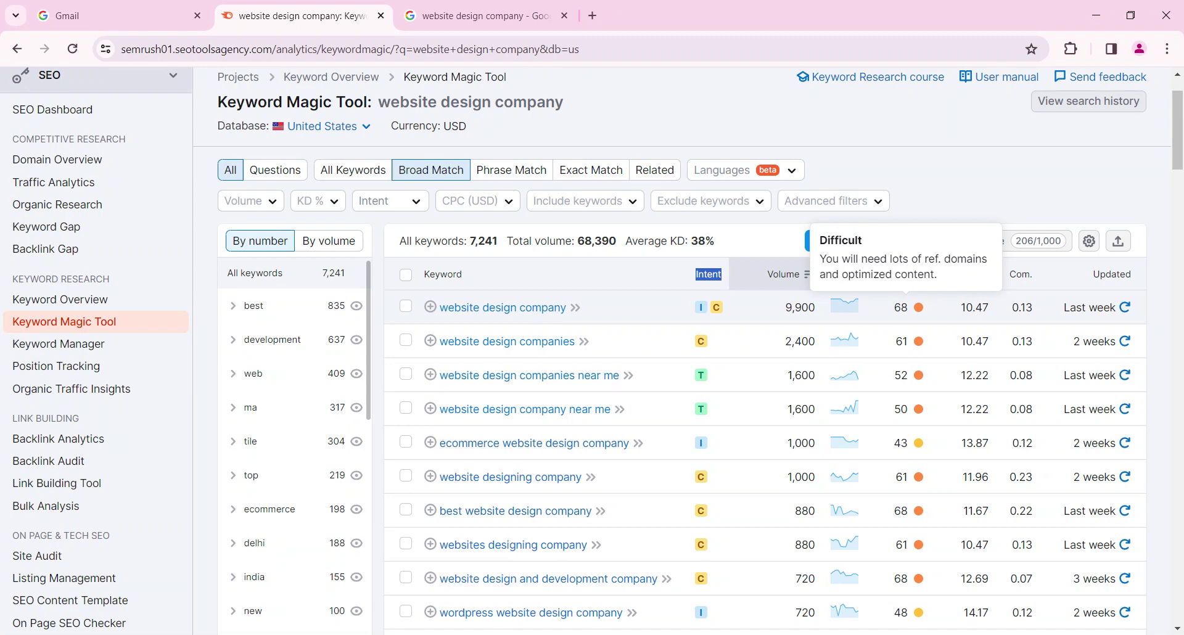
{"action": "mouse_move", "coordinate": [699, 377]}
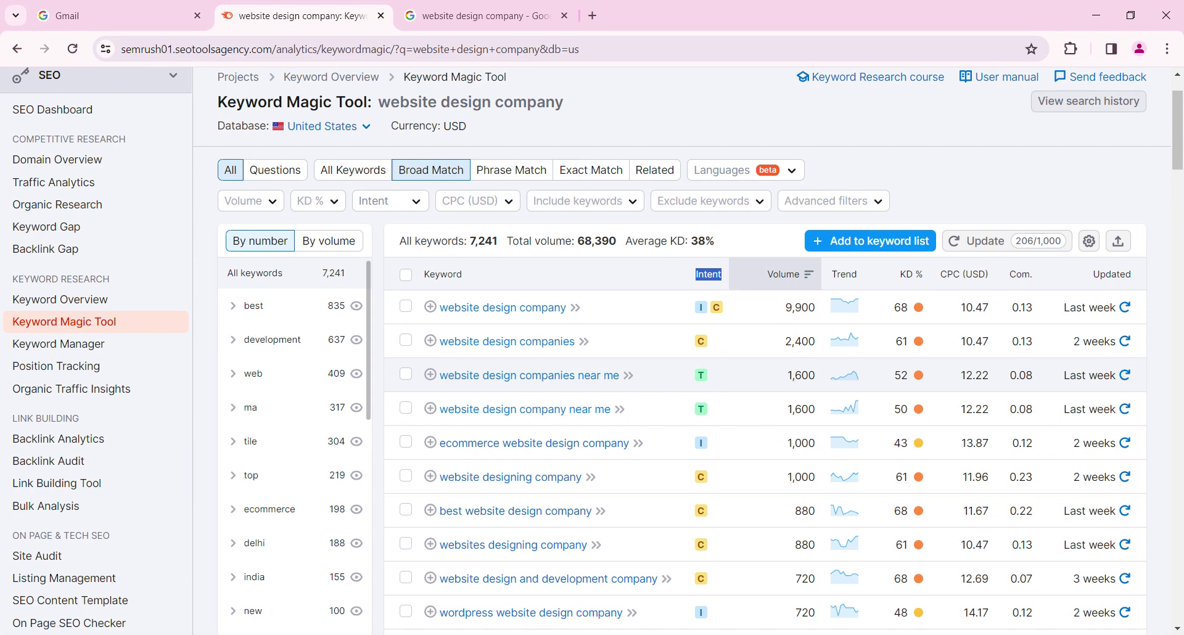
{"action": "mouse_move", "coordinate": [919, 377]}
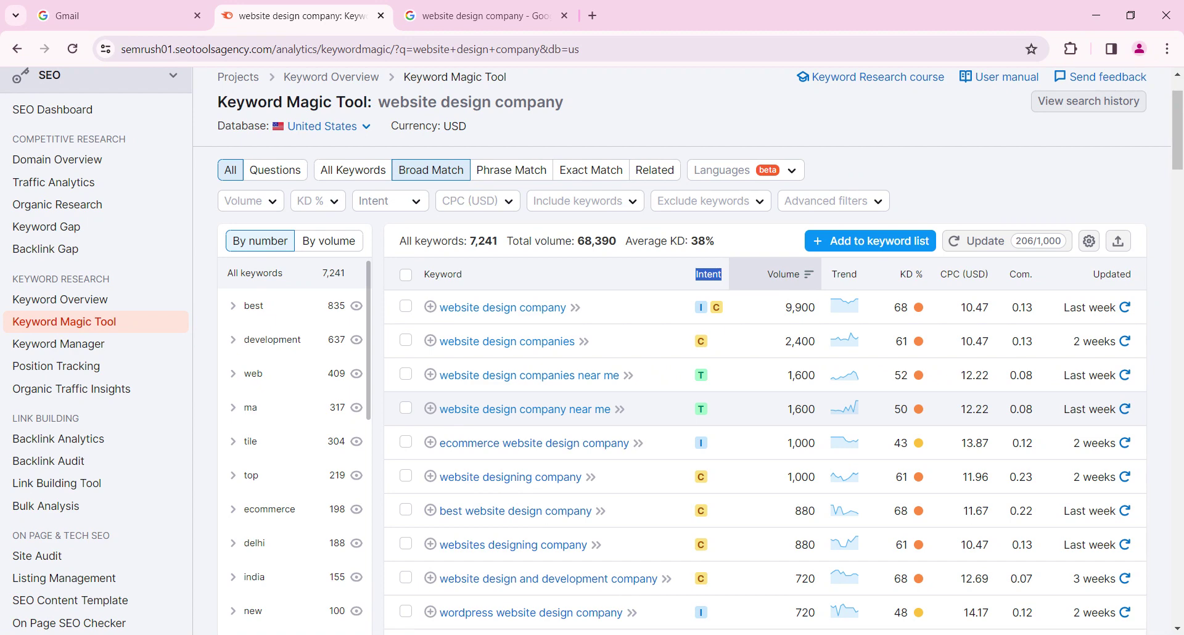
{"action": "left_click_drag", "start_coordinate": [961, 410], "coordinate": [990, 409]}
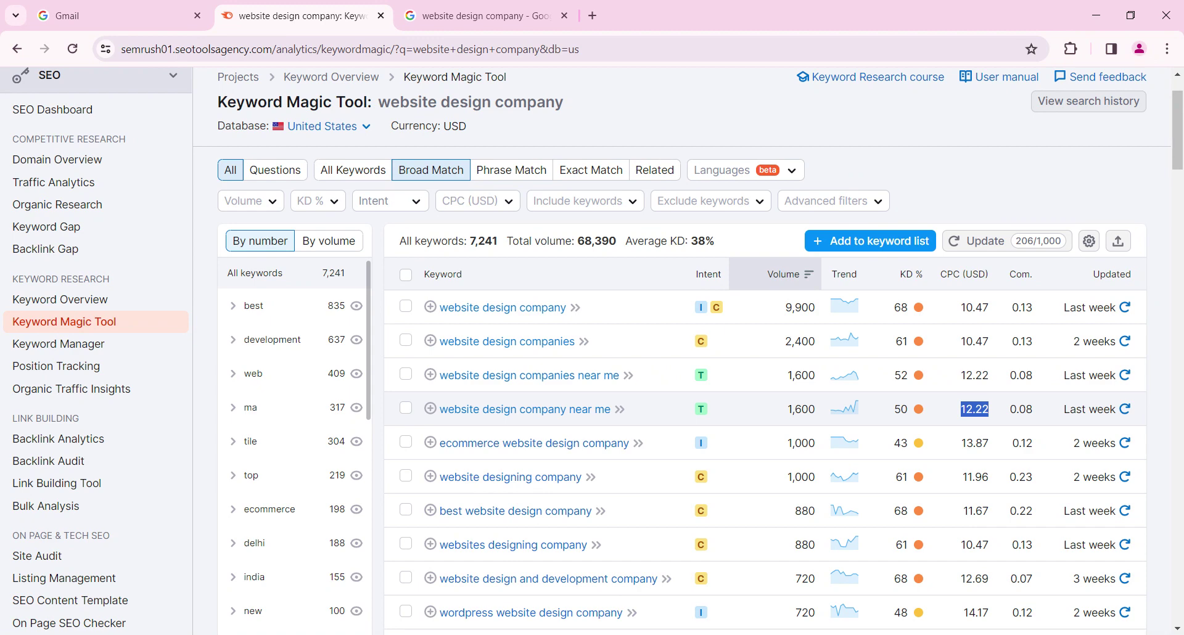
{"action": "scroll", "coordinate": [1019, 387], "scroll_direction": "down", "scroll_amount": 1}
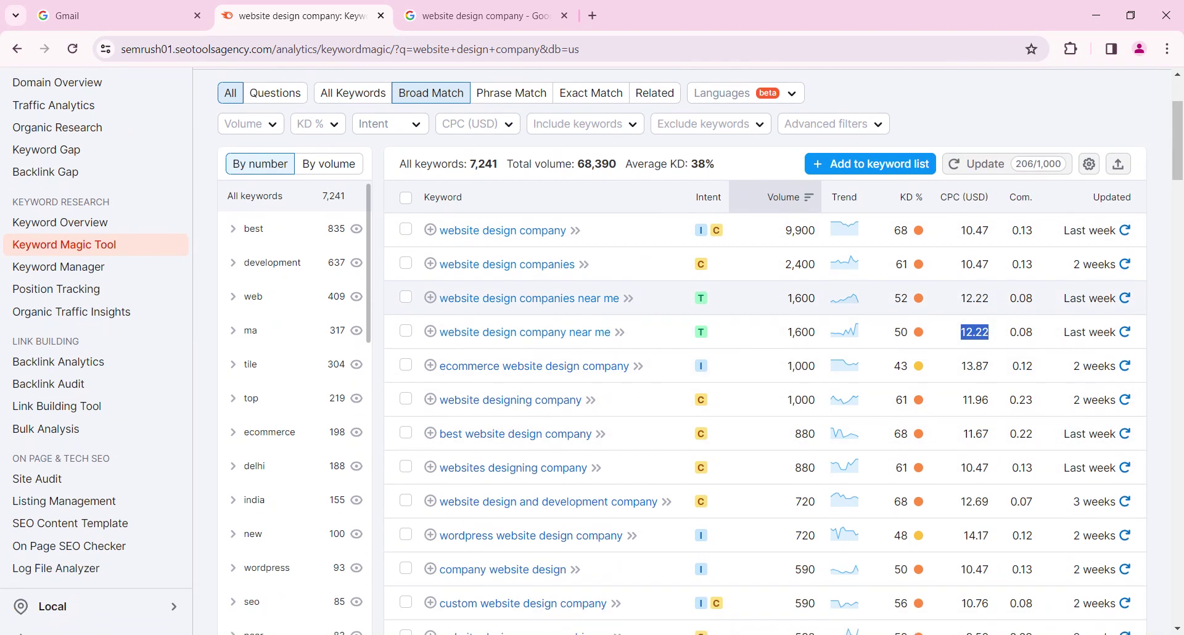
{"action": "left_click_drag", "start_coordinate": [1017, 331], "coordinate": [1111, 332]}
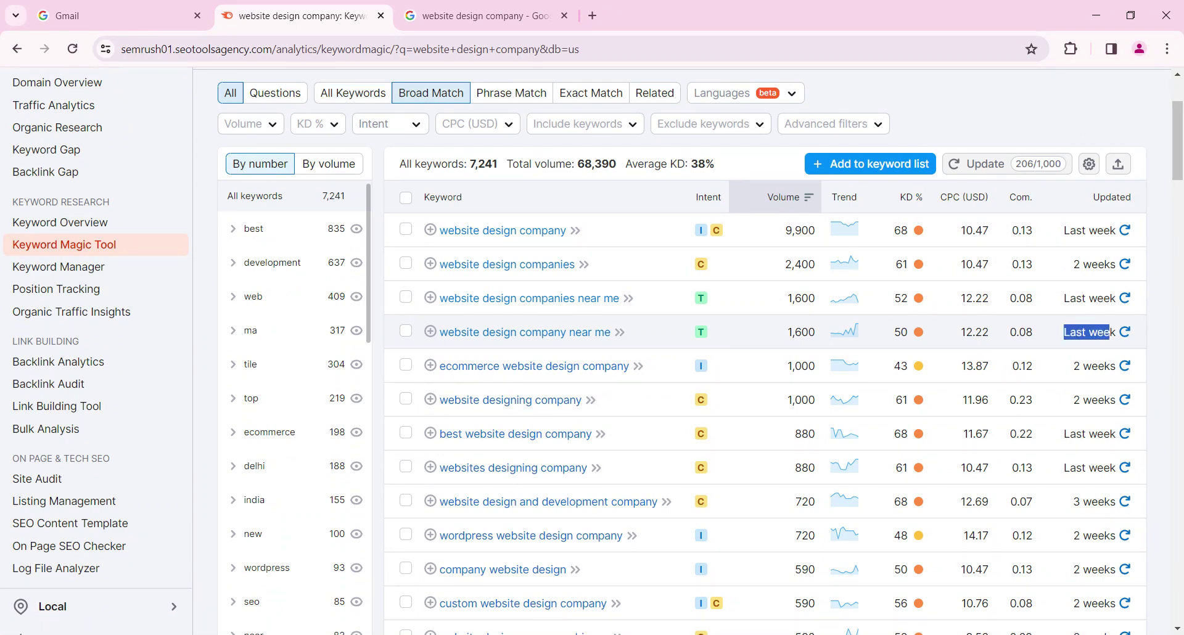
{"action": "left_click", "coordinate": [1126, 333]}
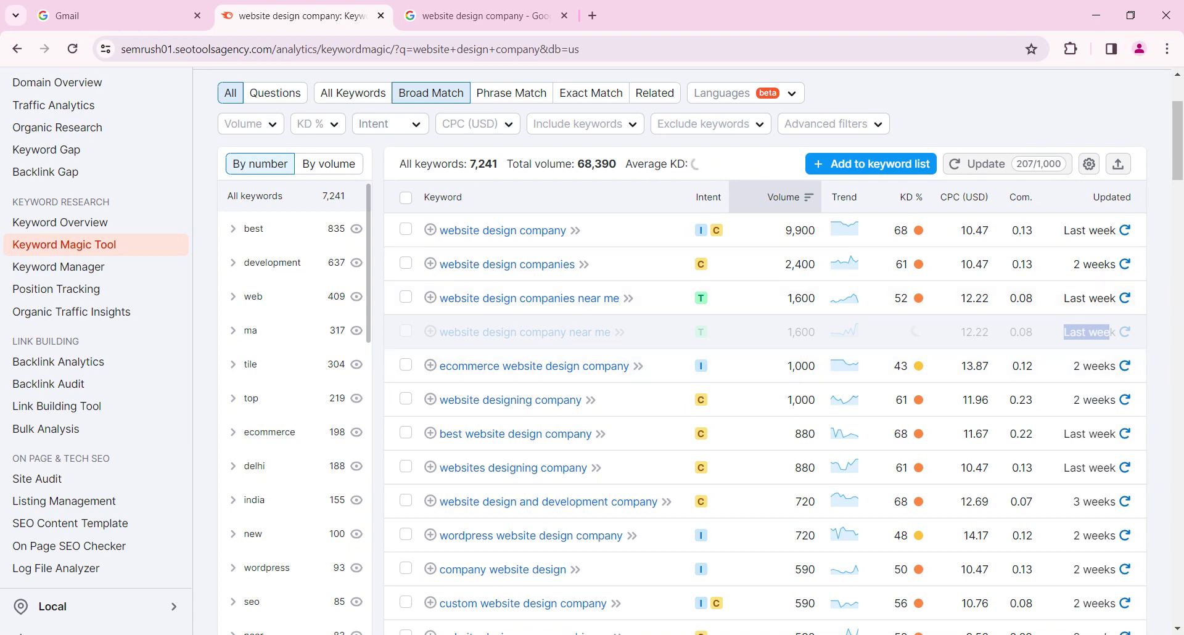
Open 'website design companies near me' from the keyword table: 1.6K volume, 52% KD, $12.22 CPC
{"action": "scroll", "coordinate": [802, 412], "scroll_direction": "up", "scroll_amount": 2}
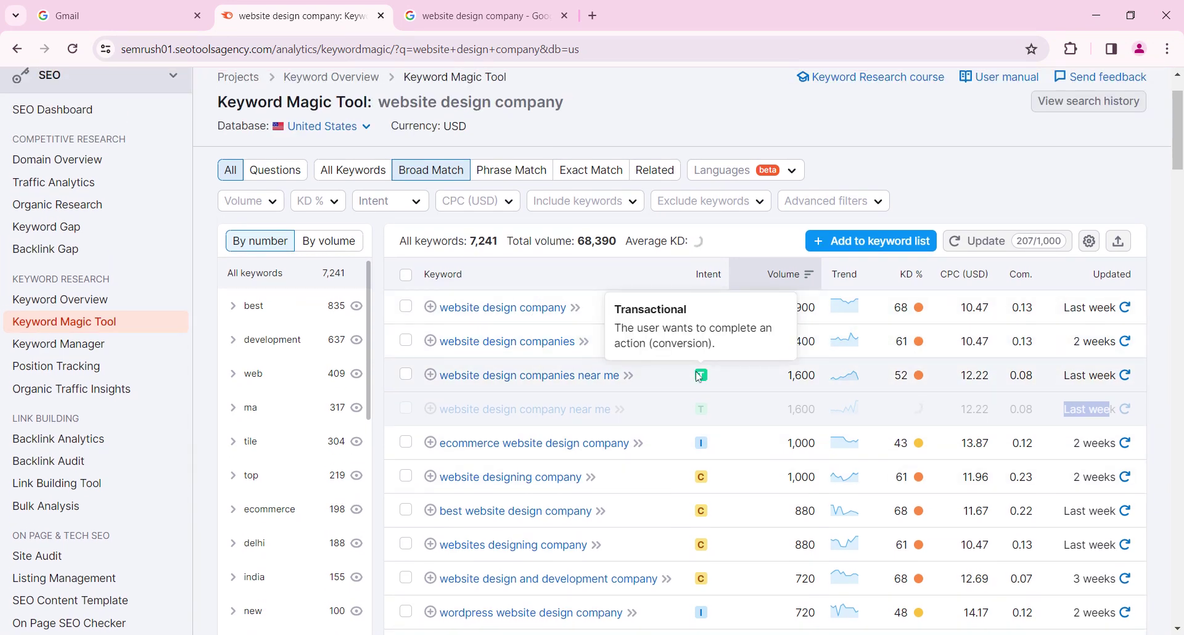
{"action": "scroll", "coordinate": [412, 177], "scroll_direction": "up", "scroll_amount": 2}
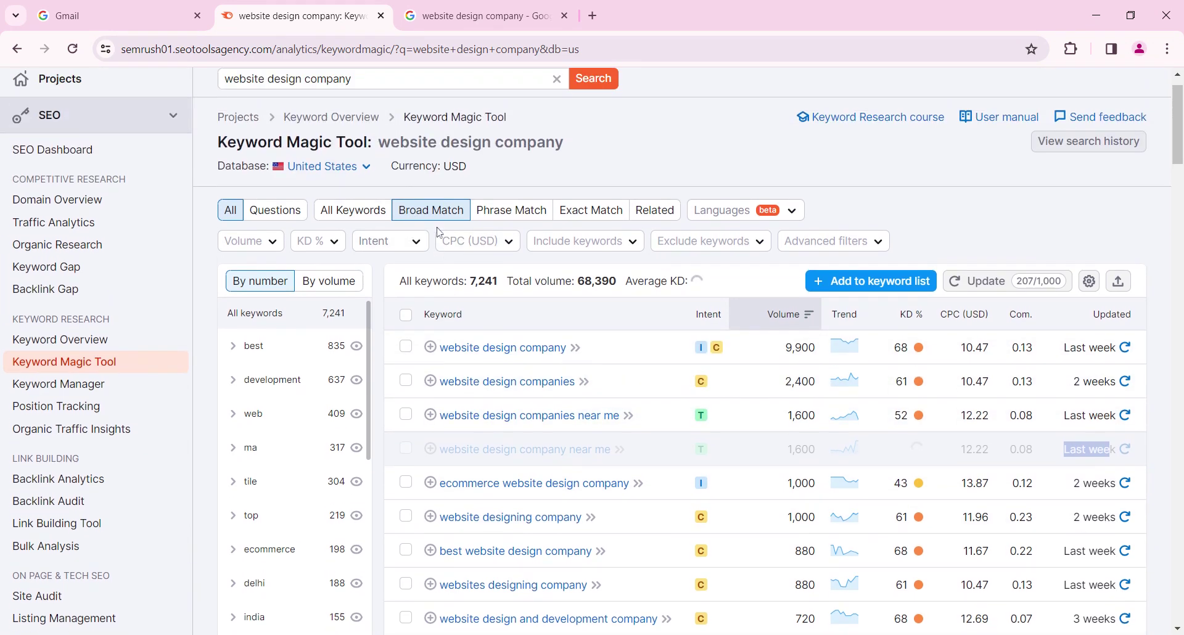
{"action": "left_click_drag", "start_coordinate": [401, 179], "coordinate": [591, 189]}
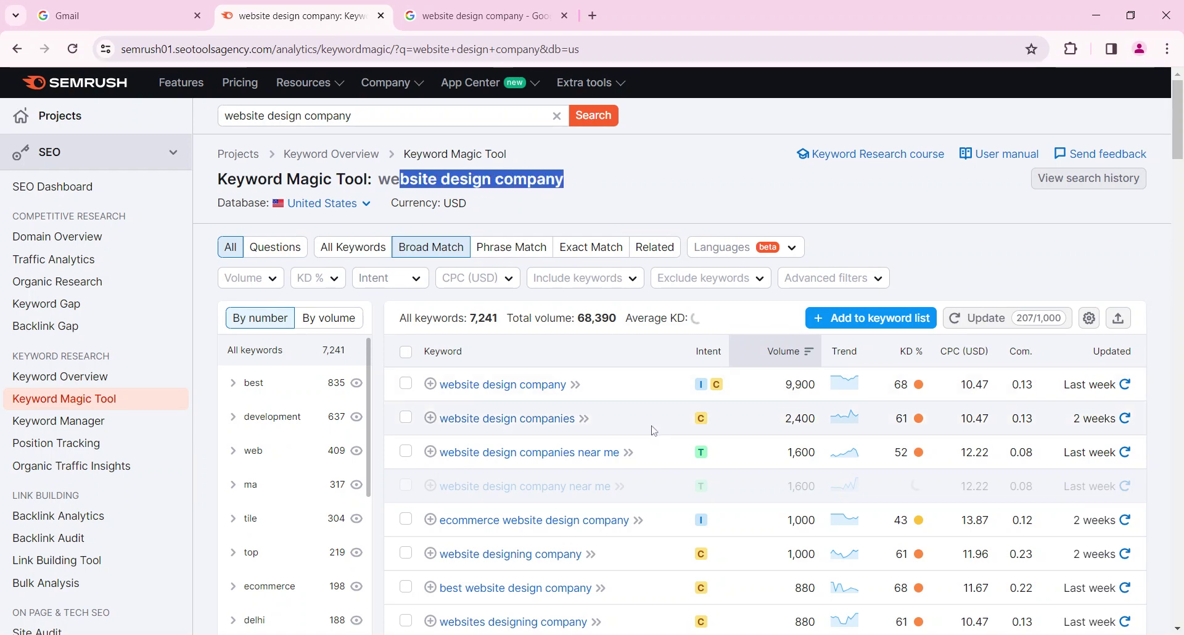
{"action": "scroll", "coordinate": [653, 429], "scroll_direction": "down", "scroll_amount": 1}
{"action": "scroll", "coordinate": [636, 439], "scroll_direction": "down", "scroll_amount": 2}
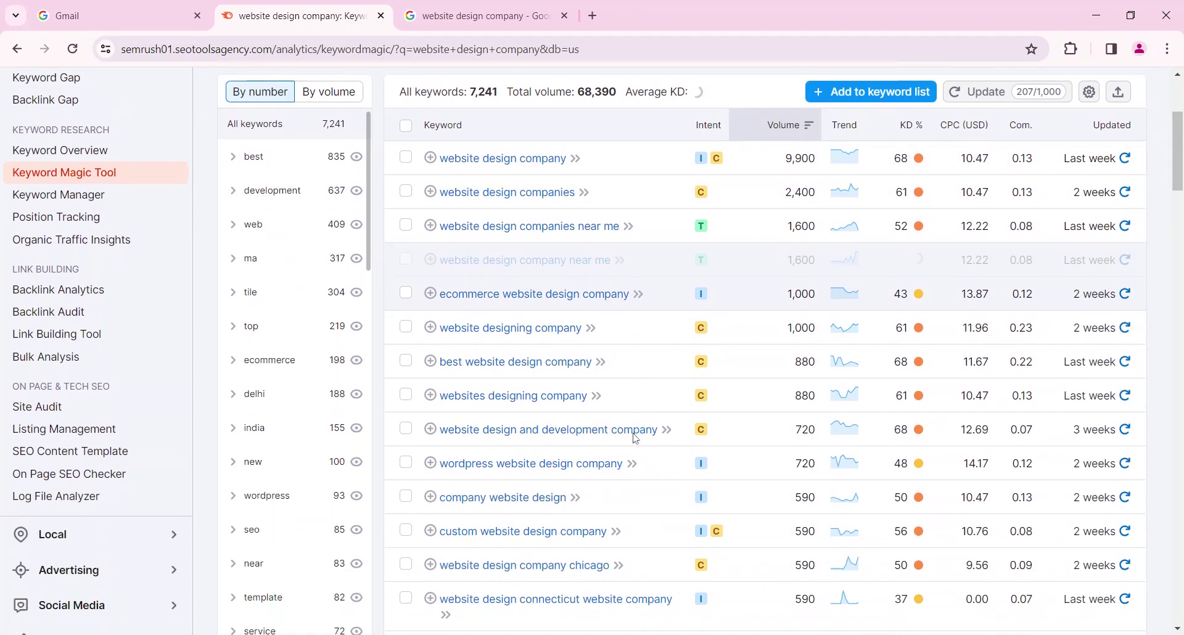
{"action": "scroll", "coordinate": [635, 438], "scroll_direction": "up", "scroll_amount": 1}
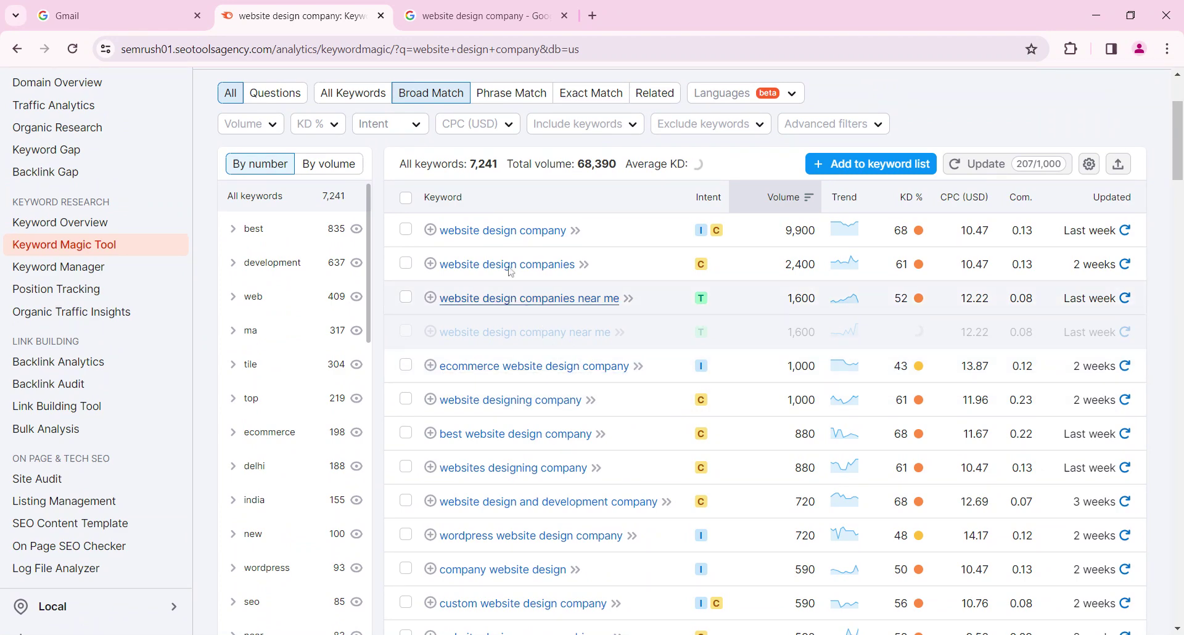
{"action": "left_click", "coordinate": [506, 299]}
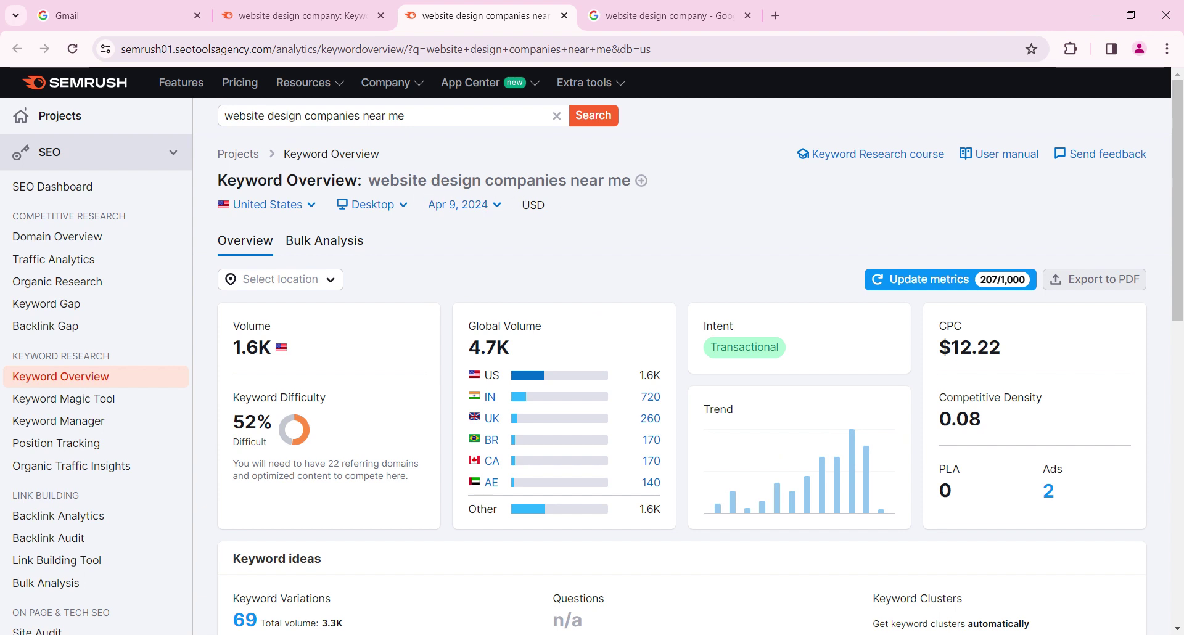
Review the overview heading, analysed keyword and 1.6K US search volume
{"action": "left_click_drag", "start_coordinate": [213, 180], "coordinate": [363, 180]}
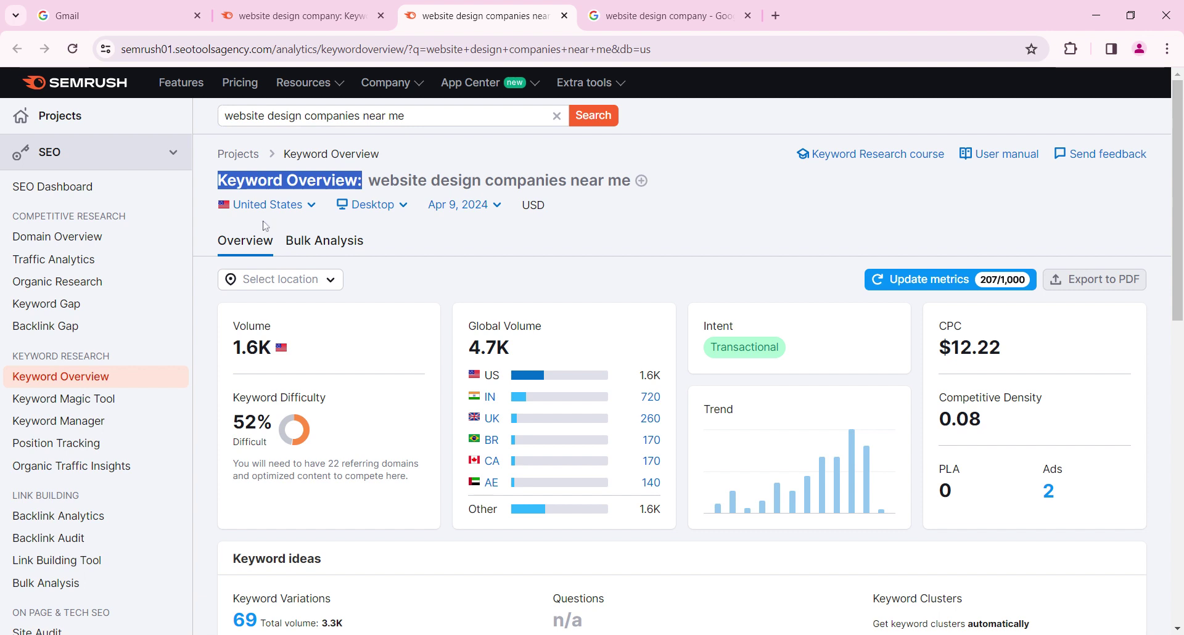
{"action": "left_click", "coordinate": [282, 216]}
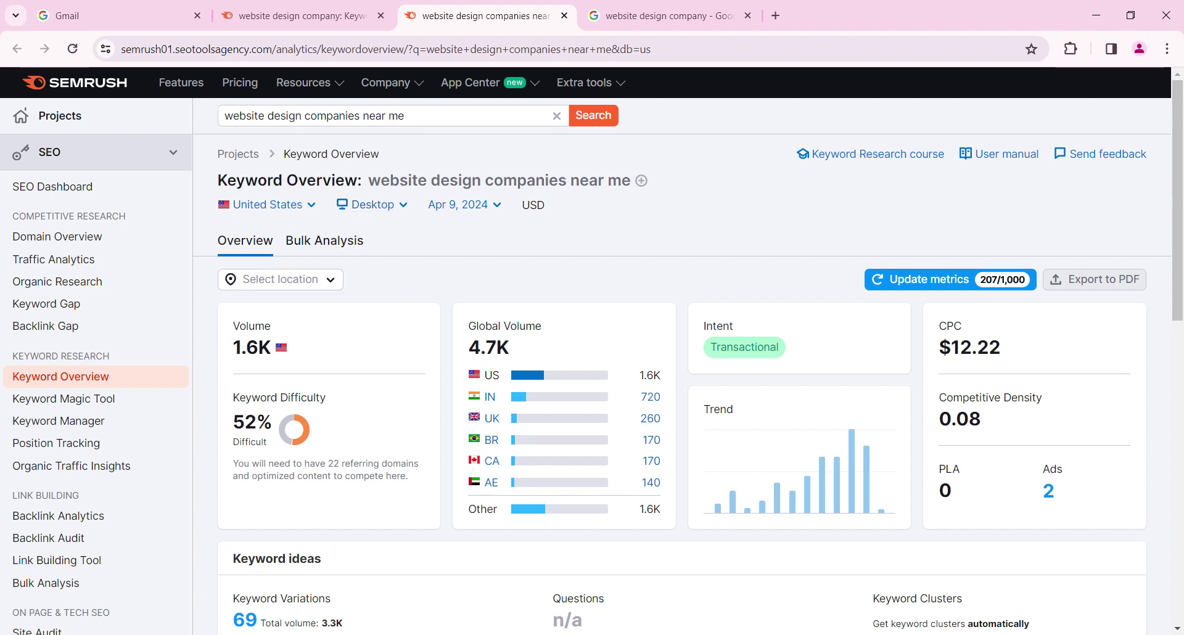
{"action": "left_click_drag", "start_coordinate": [380, 181], "coordinate": [631, 180]}
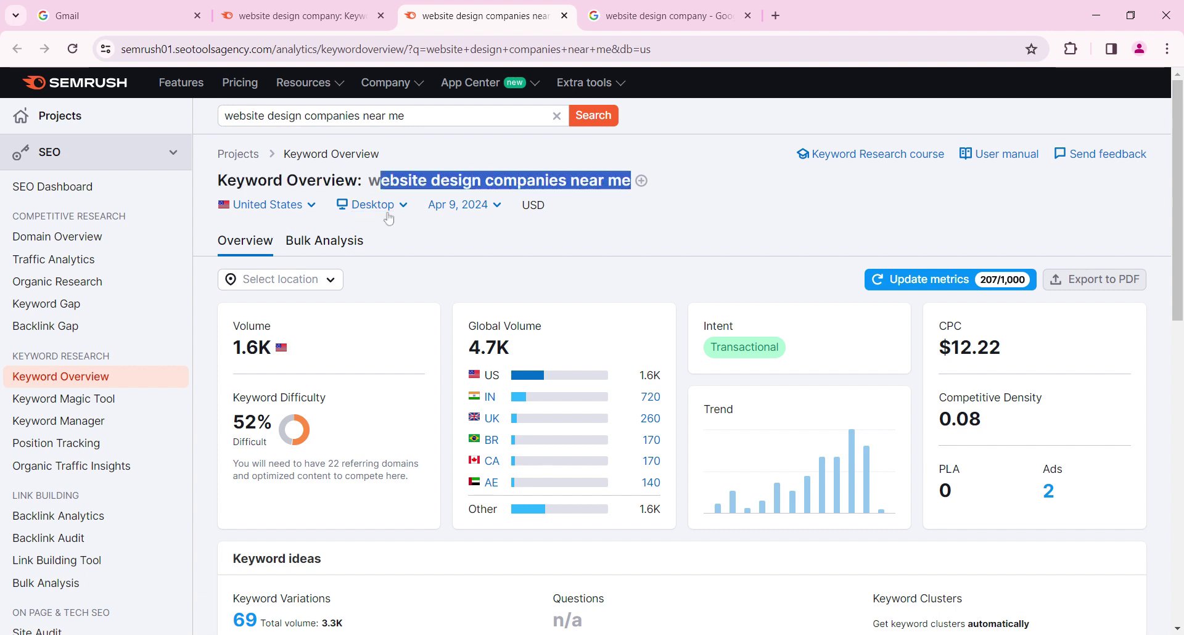
{"action": "left_click", "coordinate": [279, 225]}
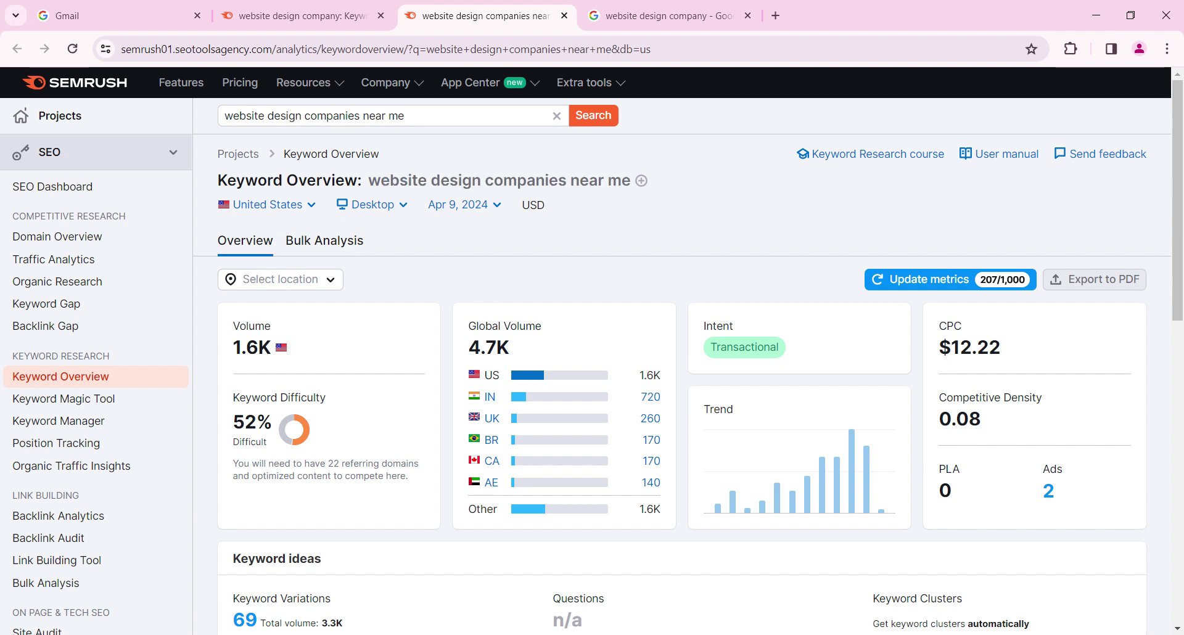
{"action": "left_click_drag", "start_coordinate": [233, 330], "coordinate": [272, 347]}
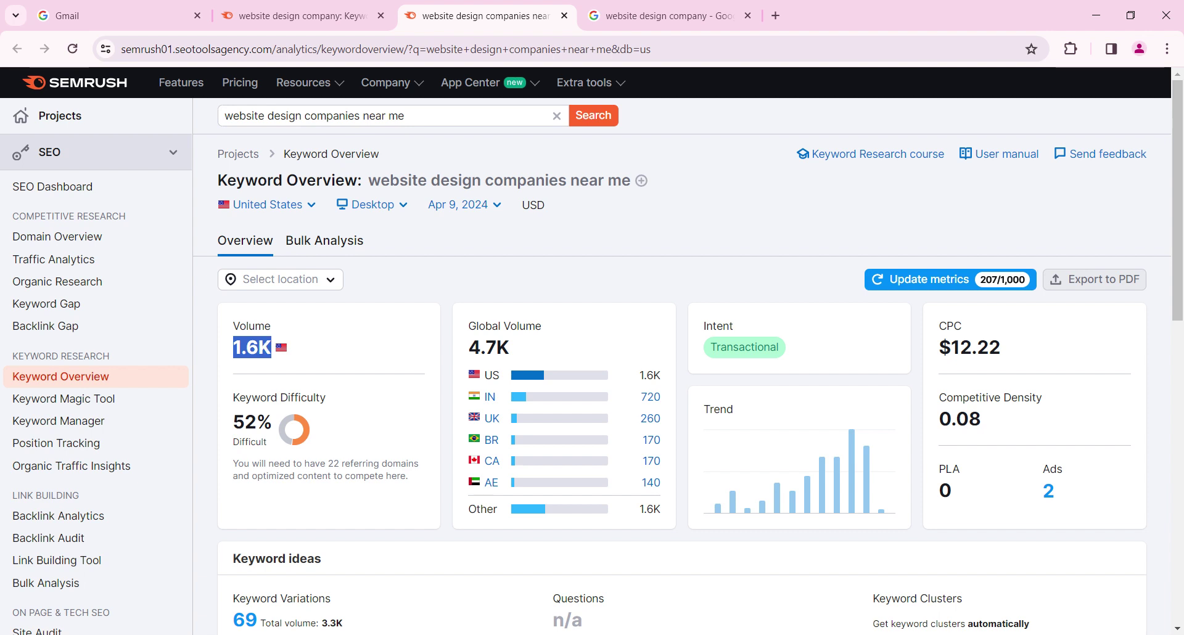
{"action": "left_click", "coordinate": [285, 352]}
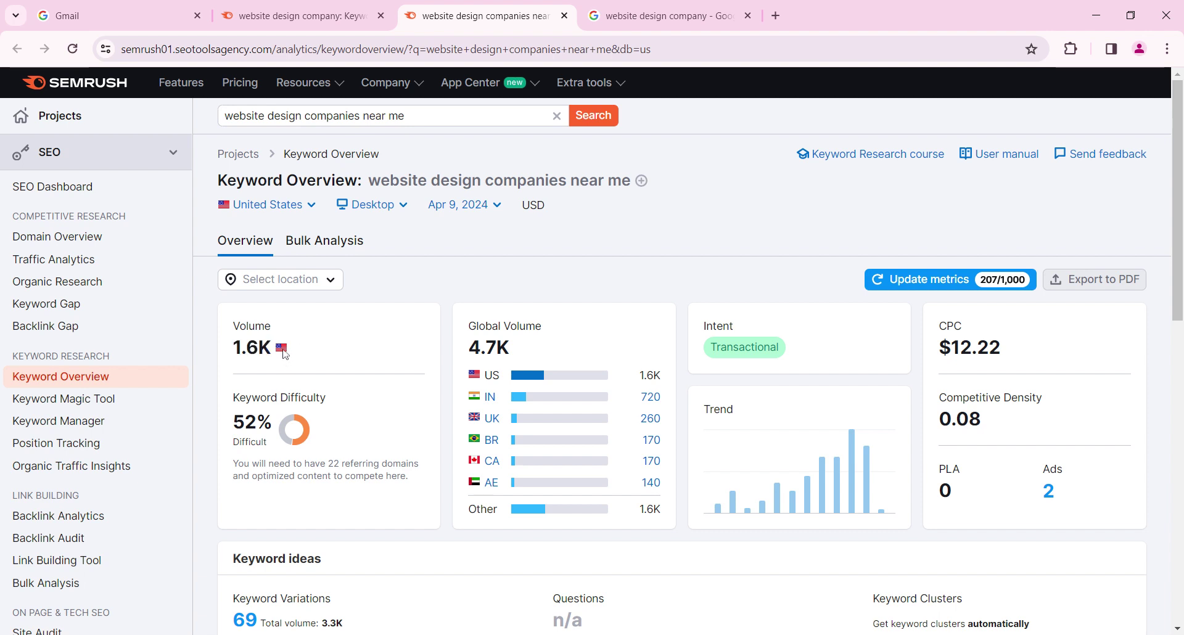
Read the transactional Intent tooltip and scroll to Keyword ideas: 69 variations, 3.3K volume
{"action": "mouse_move", "coordinate": [287, 401]}
{"action": "scroll", "coordinate": [610, 421], "scroll_direction": "down", "scroll_amount": 1}
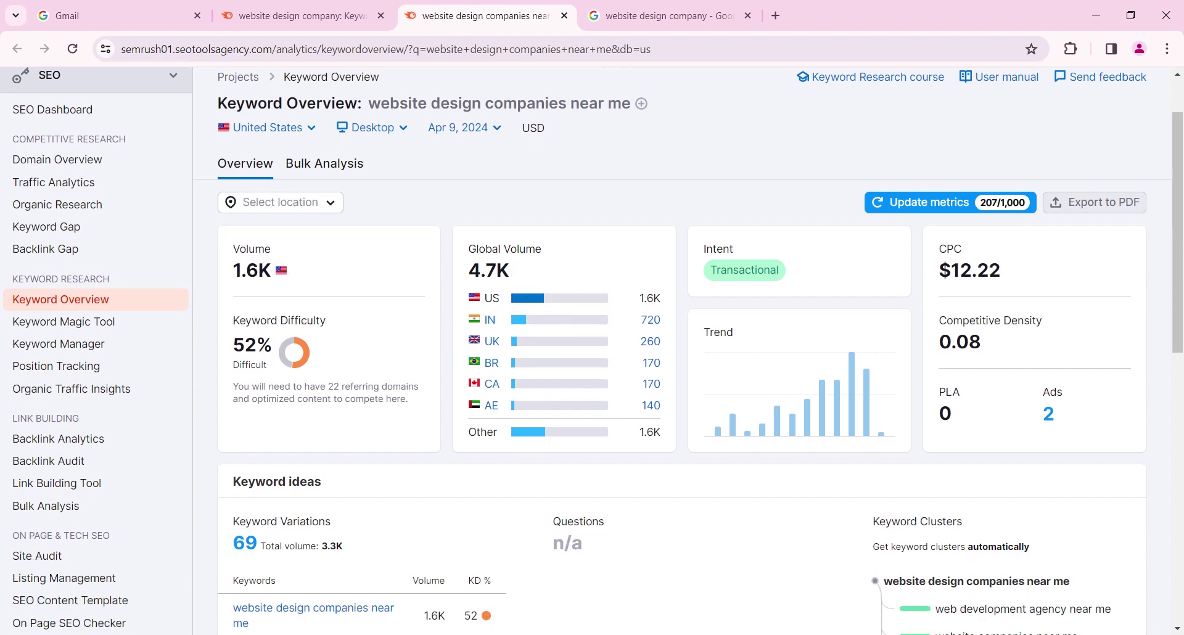
{"action": "left_click_drag", "start_coordinate": [470, 250], "coordinate": [558, 256]}
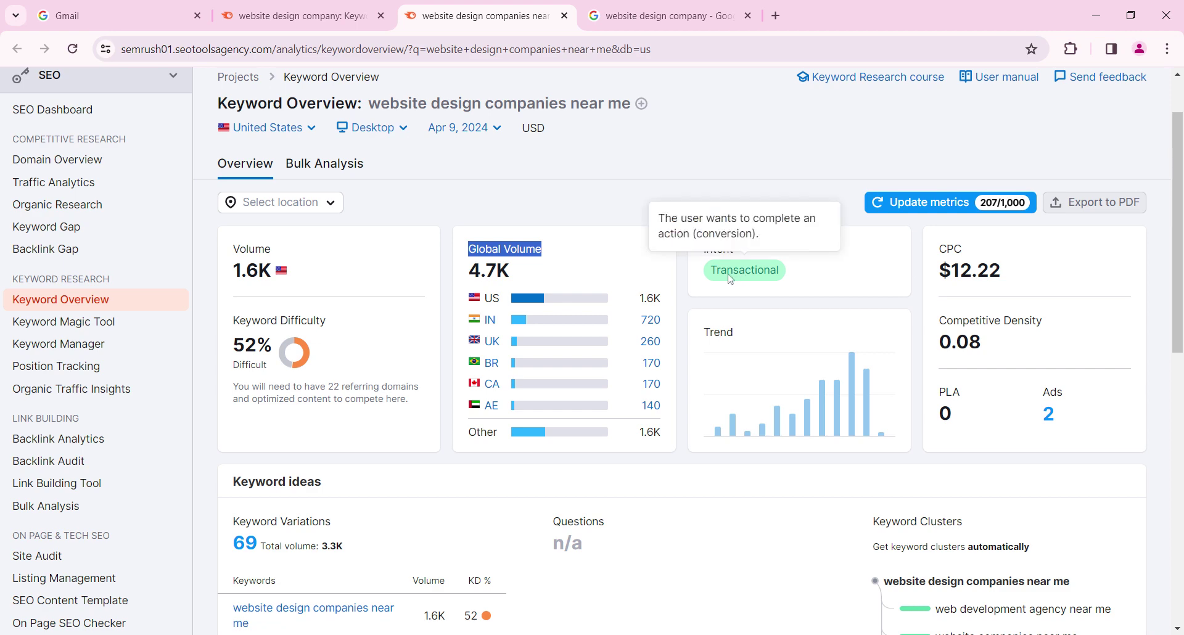
{"action": "mouse_move", "coordinate": [715, 258]}
{"action": "scroll", "coordinate": [815, 278], "scroll_direction": "down", "scroll_amount": 5}
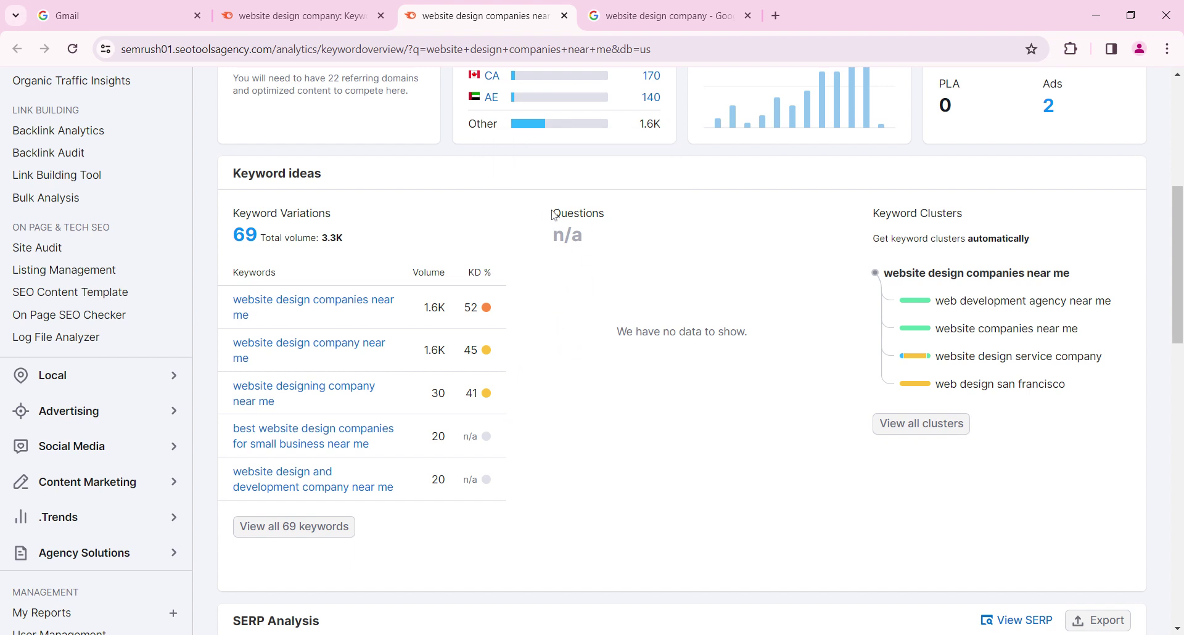
Note the empty Questions list and scroll down to SERP Analysis showing 2.2B results
{"action": "left_click_drag", "start_coordinate": [552, 213], "coordinate": [614, 214]}
{"action": "scroll", "coordinate": [646, 307], "scroll_direction": "down", "scroll_amount": 5}
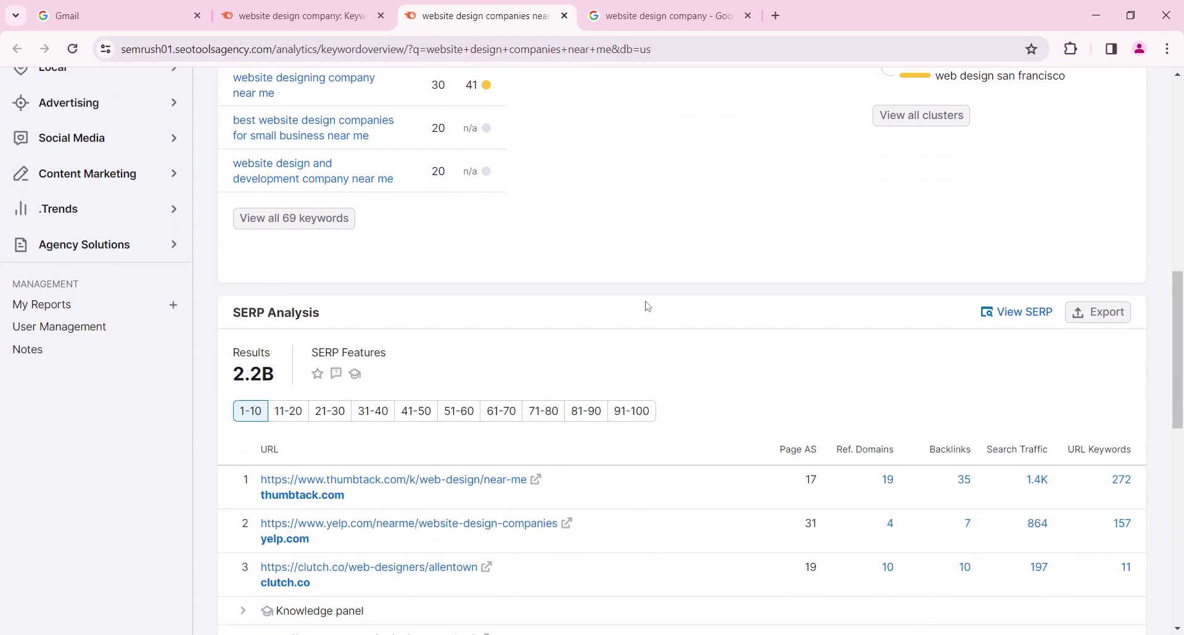
{"action": "scroll", "coordinate": [648, 307], "scroll_direction": "down", "scroll_amount": 1}
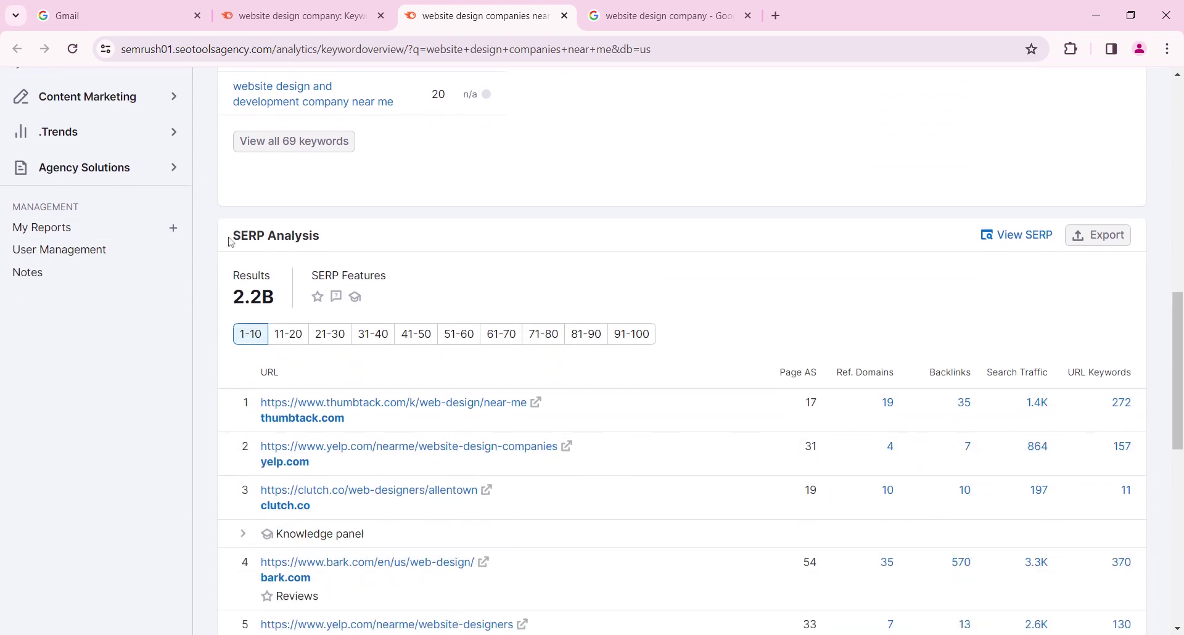
{"action": "left_click_drag", "start_coordinate": [233, 238], "coordinate": [328, 240]}
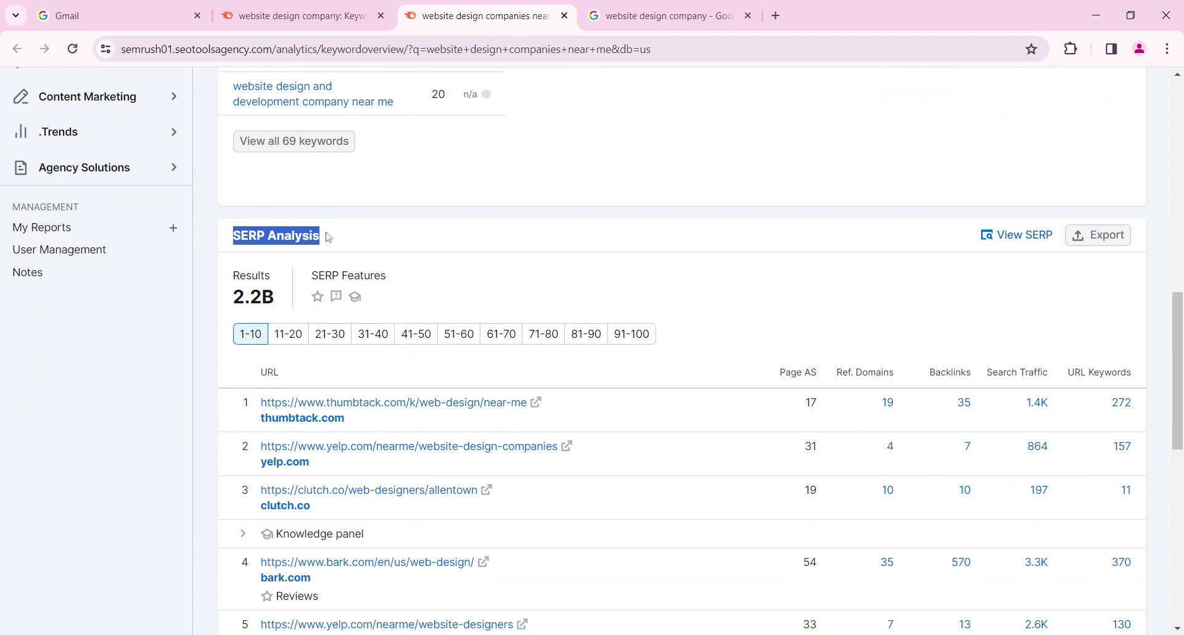
{"action": "scroll", "coordinate": [420, 257], "scroll_direction": "down", "scroll_amount": 2}
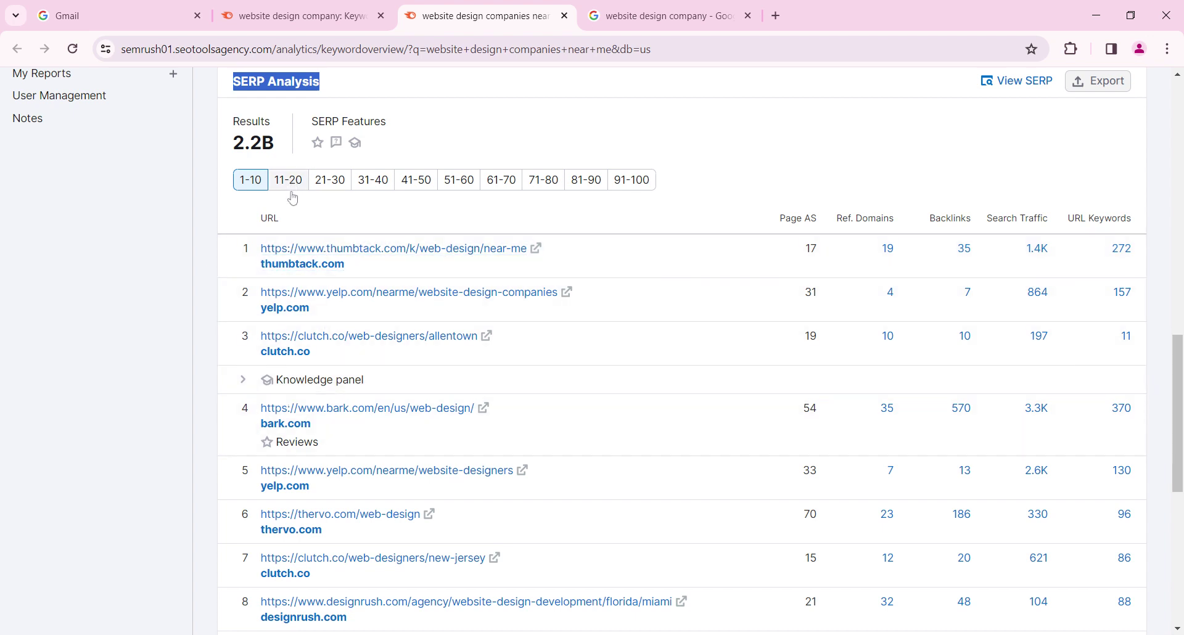
Page SERP Analysis to positions 11–20 and 21–30, then view the Google results
{"action": "left_click", "coordinate": [288, 180]}
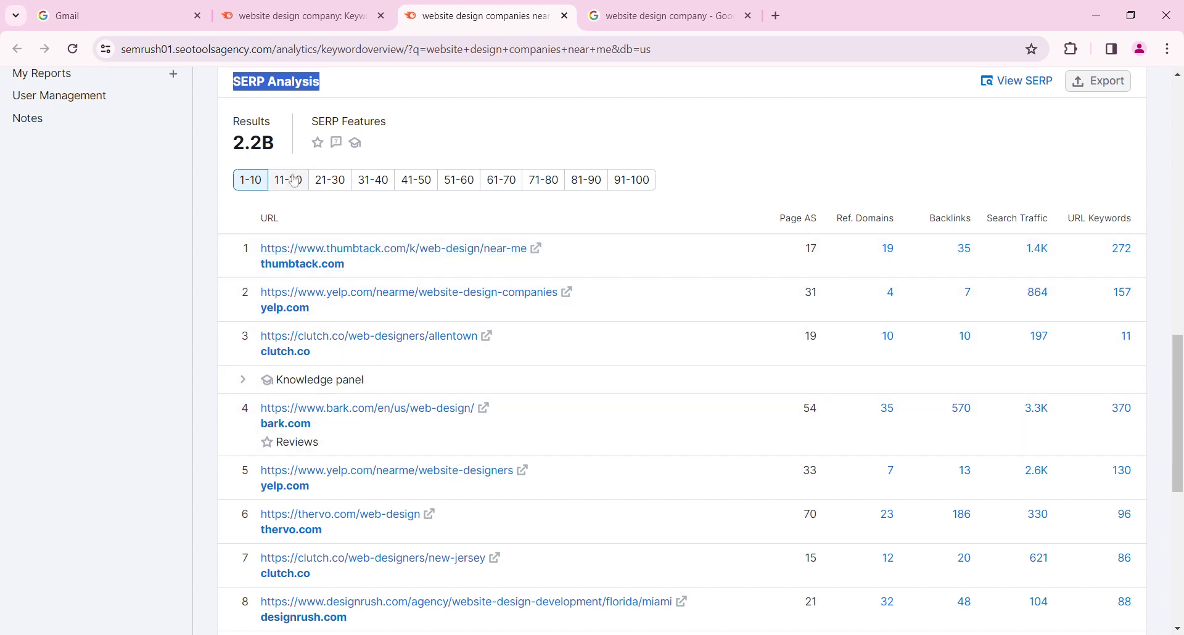
{"action": "left_click", "coordinate": [330, 180]}
{"action": "left_click", "coordinate": [663, 16]}
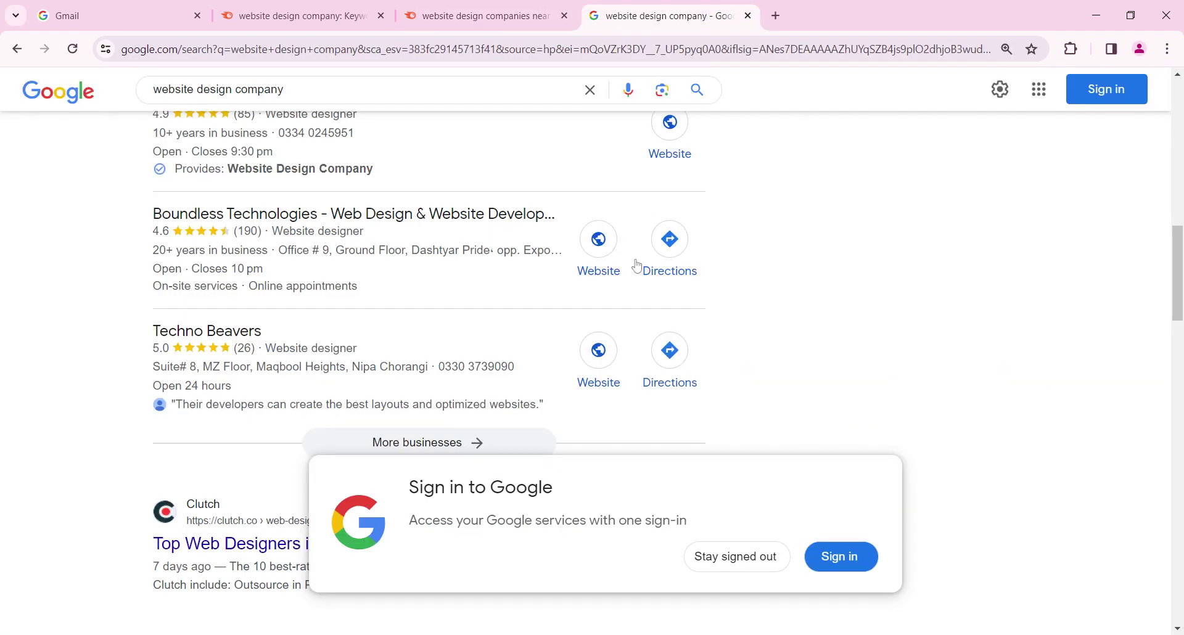
Skim Google's 'website design company' results, back out of the sign-in page, and return to Semrush
{"action": "scroll", "coordinate": [624, 339], "scroll_direction": "down", "scroll_amount": 6}
{"action": "scroll", "coordinate": [625, 339], "scroll_direction": "down", "scroll_amount": 15}
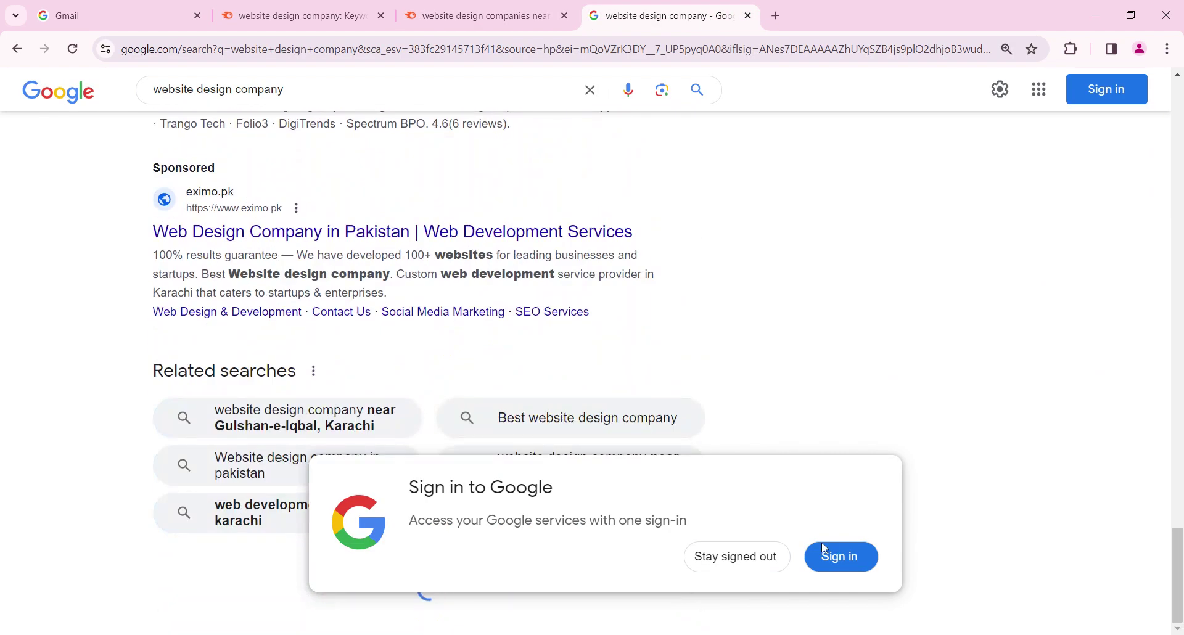
{"action": "scroll", "coordinate": [628, 407], "scroll_direction": "down", "scroll_amount": 20}
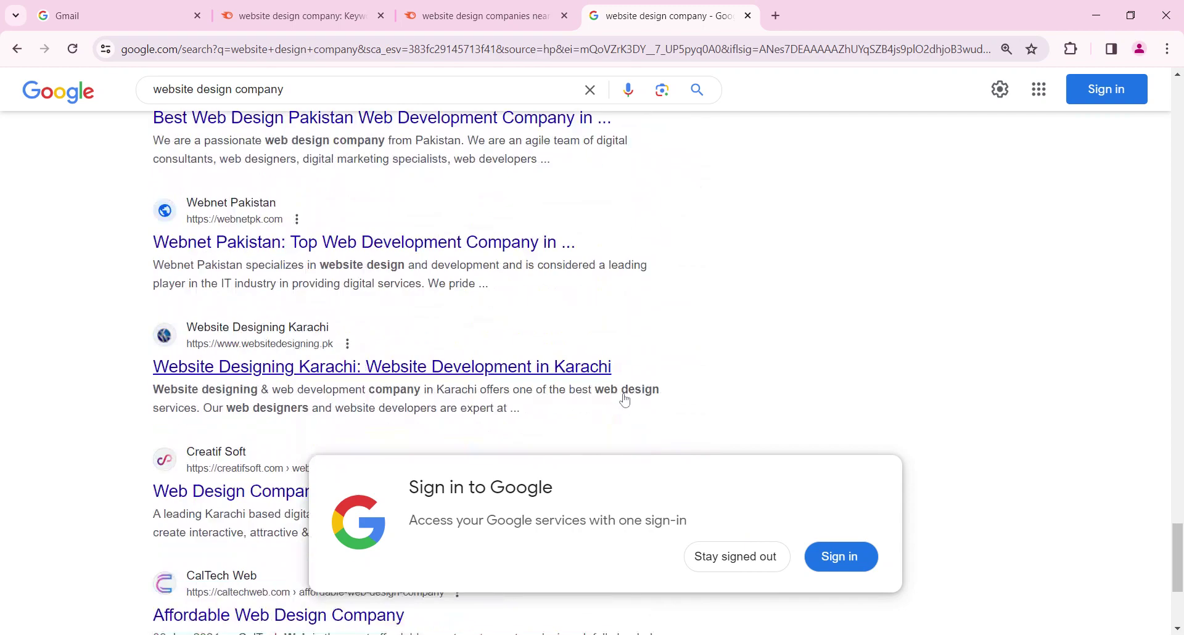
{"action": "scroll", "coordinate": [627, 398], "scroll_direction": "down", "scroll_amount": 5}
{"action": "left_click", "coordinate": [841, 558]}
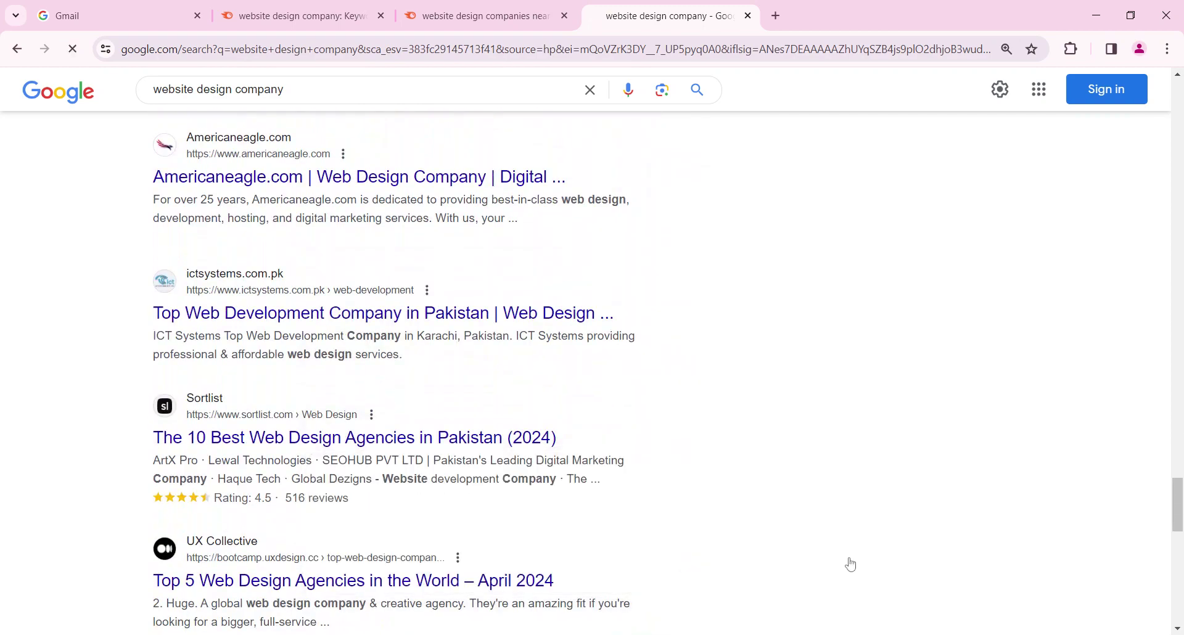
{"action": "scroll", "coordinate": [604, 455], "scroll_direction": "down", "scroll_amount": 1}
{"action": "scroll", "coordinate": [605, 455], "scroll_direction": "down", "scroll_amount": 5}
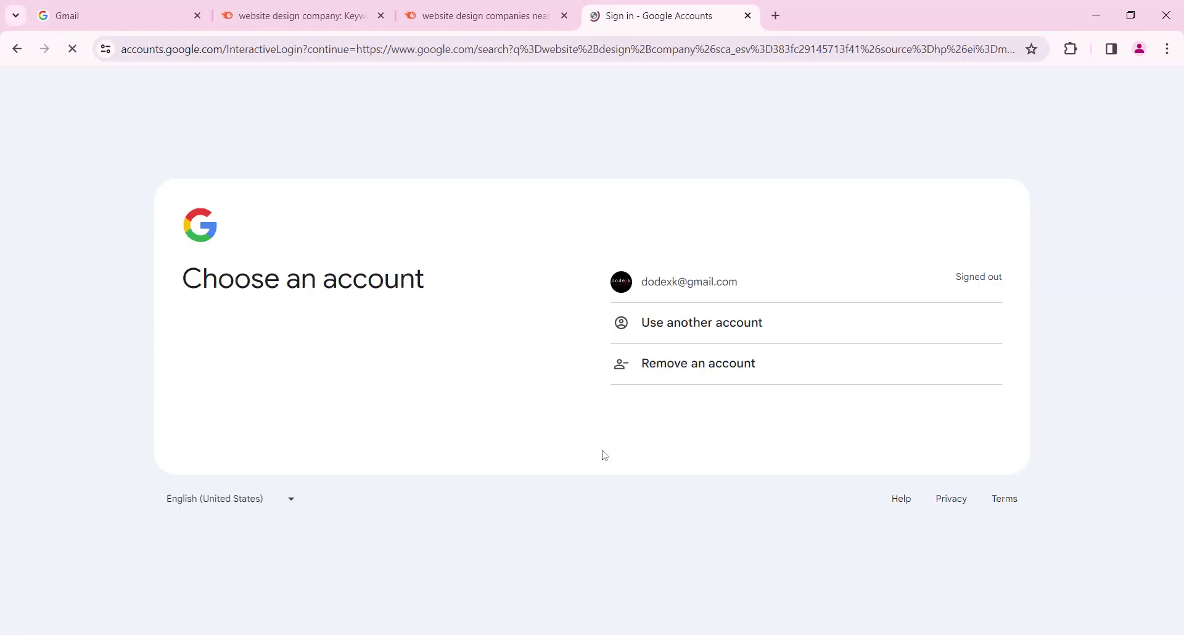
{"action": "left_click", "coordinate": [17, 48]}
{"action": "scroll", "coordinate": [430, 360], "scroll_direction": "down", "scroll_amount": 15}
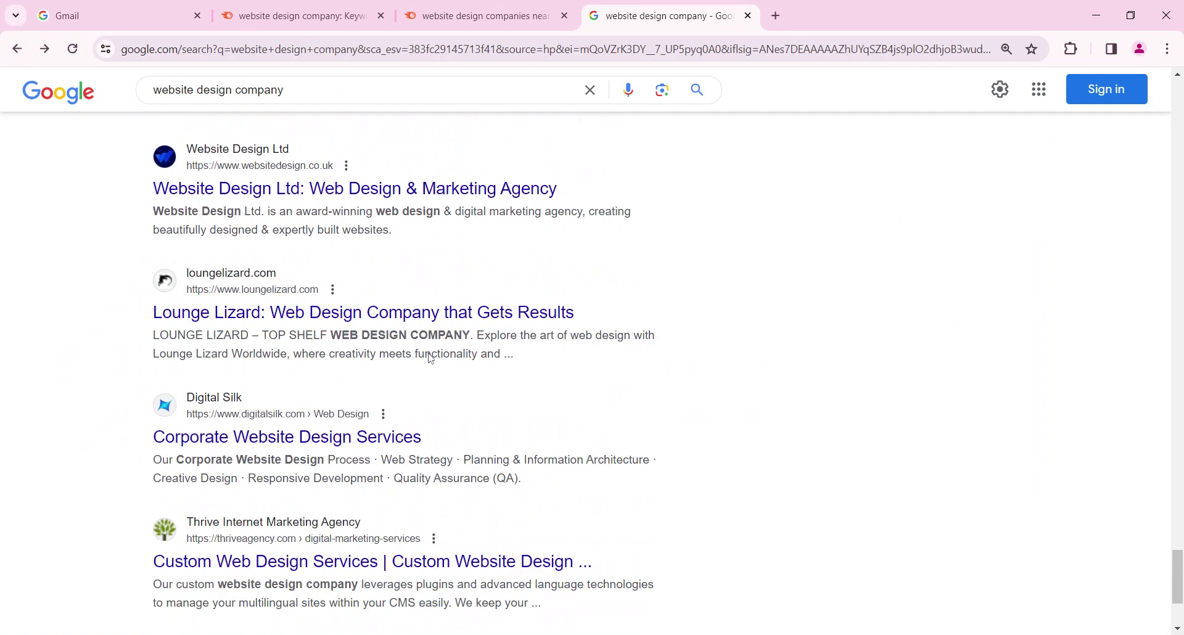
{"action": "scroll", "coordinate": [430, 360], "scroll_direction": "down", "scroll_amount": 12}
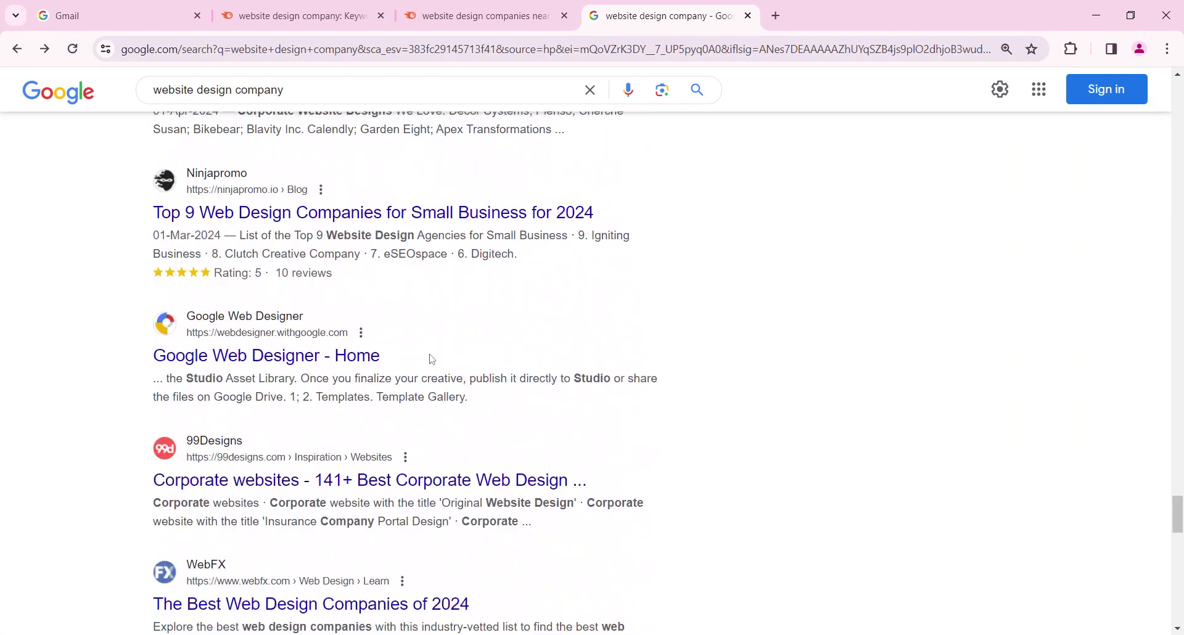
{"action": "left_click", "coordinate": [468, 15]}
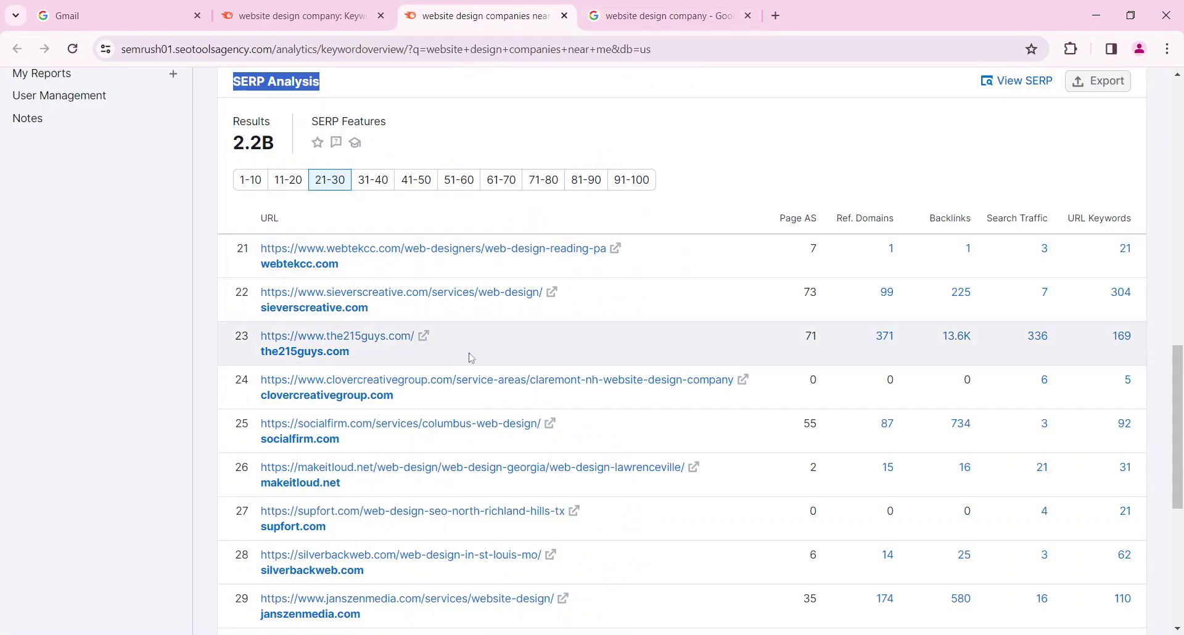
Set SERP Analysis back to positions 1–10, topped by thumbtack.com
{"action": "left_click", "coordinate": [251, 180]}
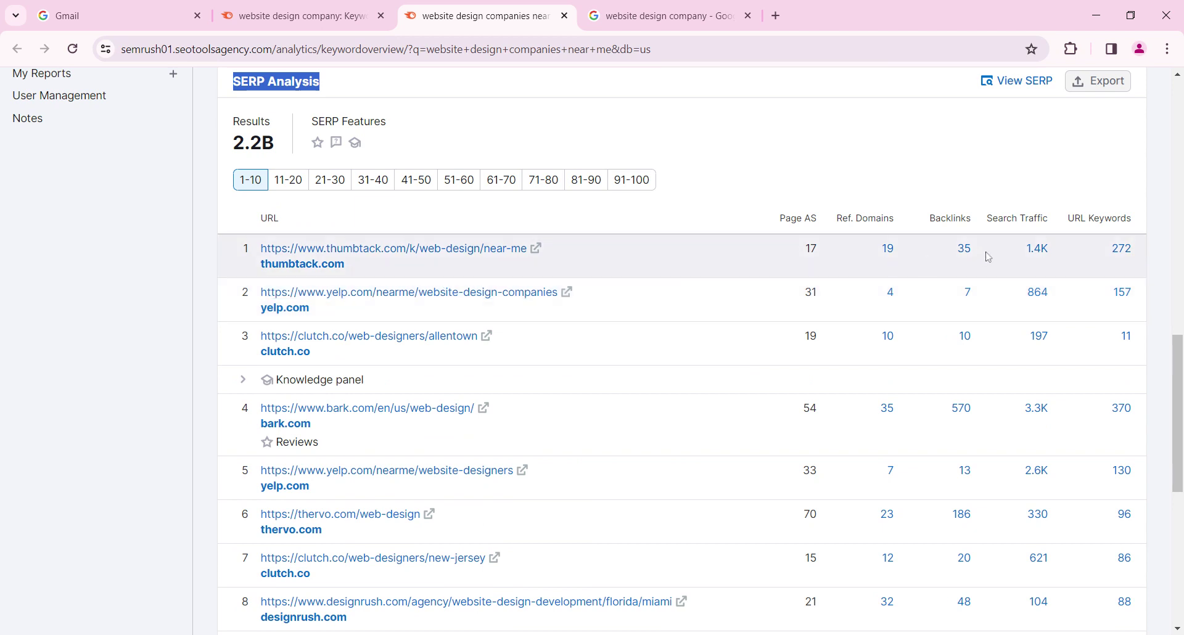
{"action": "mouse_move", "coordinate": [1017, 219]}
{"action": "scroll", "coordinate": [682, 351], "scroll_direction": "up", "scroll_amount": 20}
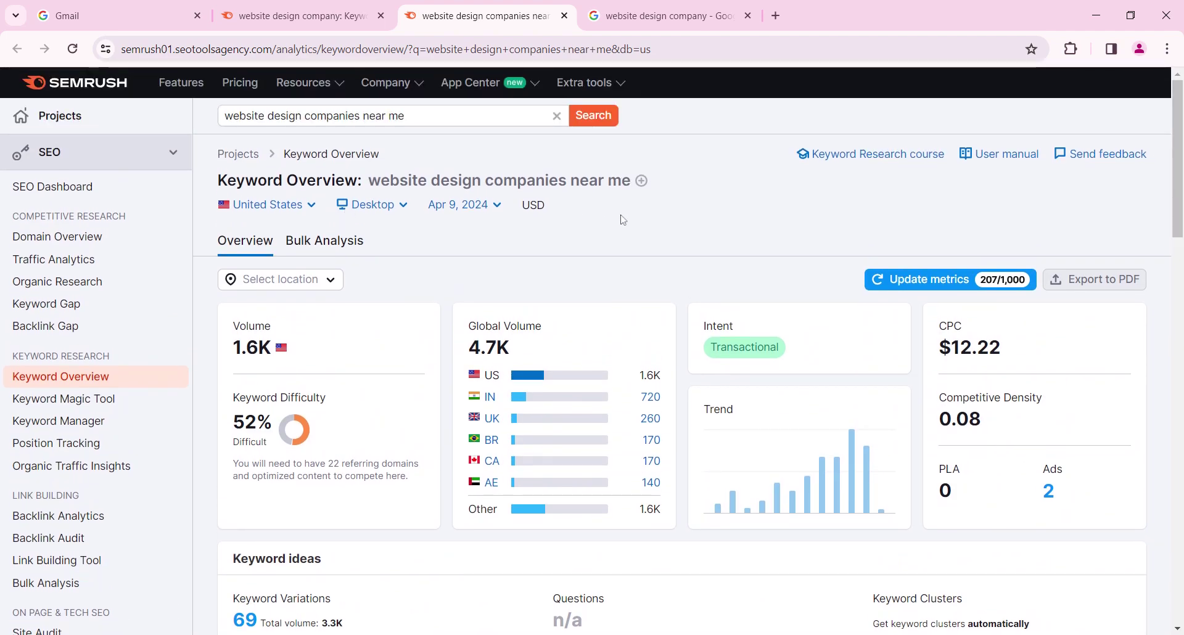
Inspect Keyword Ad History bars (peak 22 ads in June 2023), then return to the page top
{"action": "scroll", "coordinate": [623, 220], "scroll_direction": "down", "scroll_amount": 12}
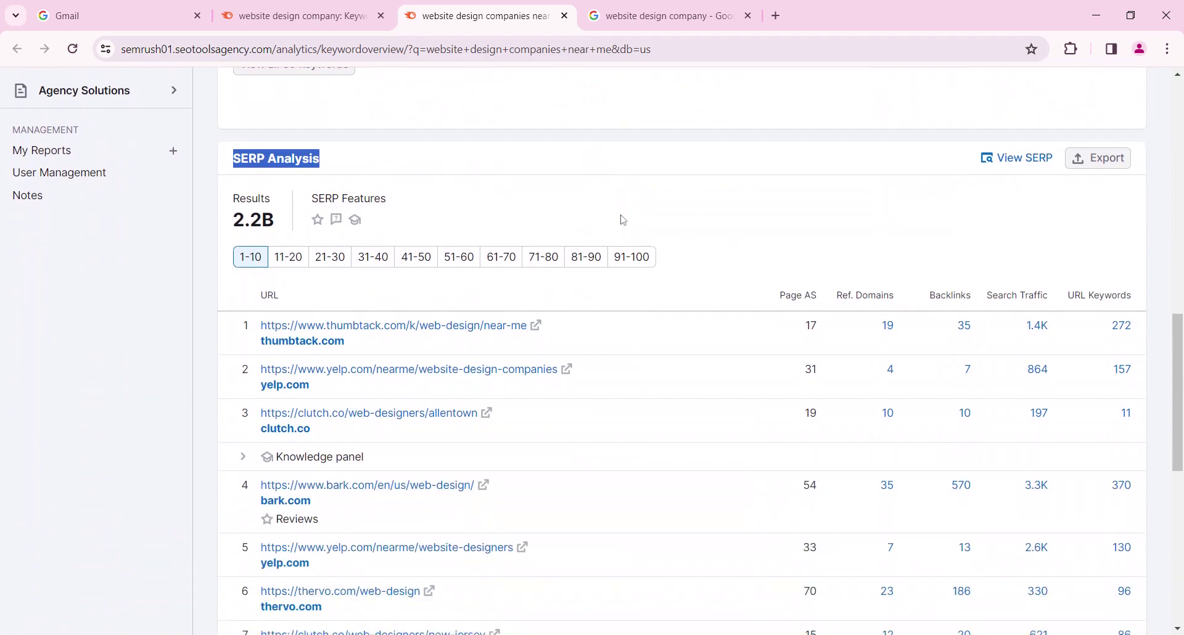
{"action": "scroll", "coordinate": [623, 220], "scroll_direction": "down", "scroll_amount": 8}
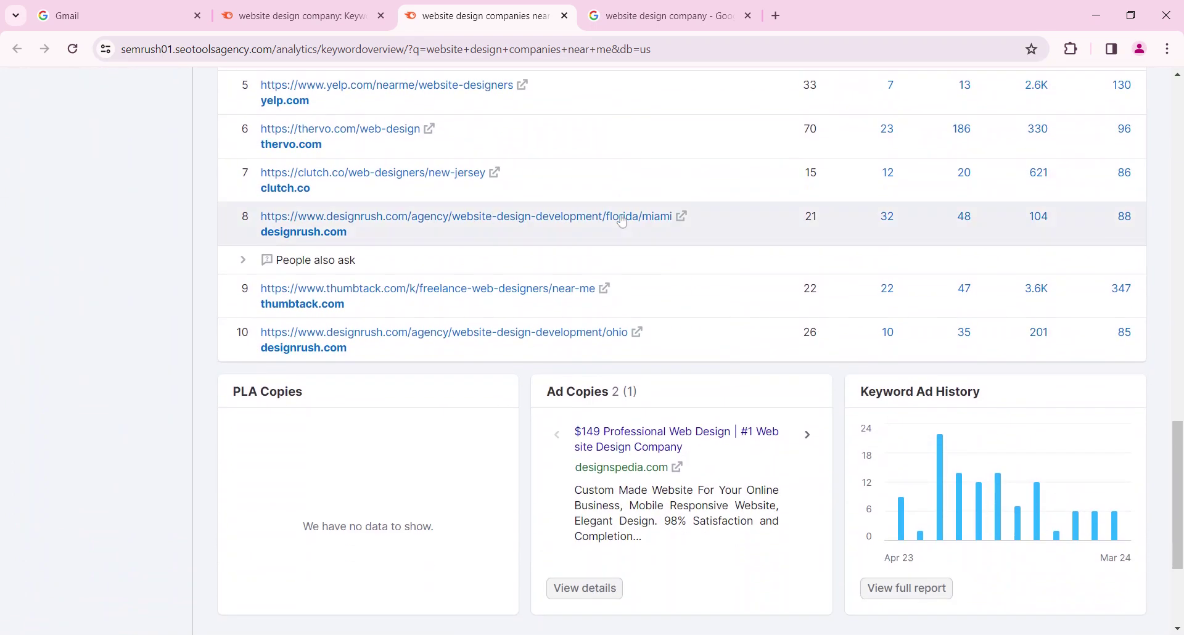
{"action": "scroll", "coordinate": [623, 221], "scroll_direction": "down", "scroll_amount": 3}
{"action": "mouse_move", "coordinate": [925, 250]}
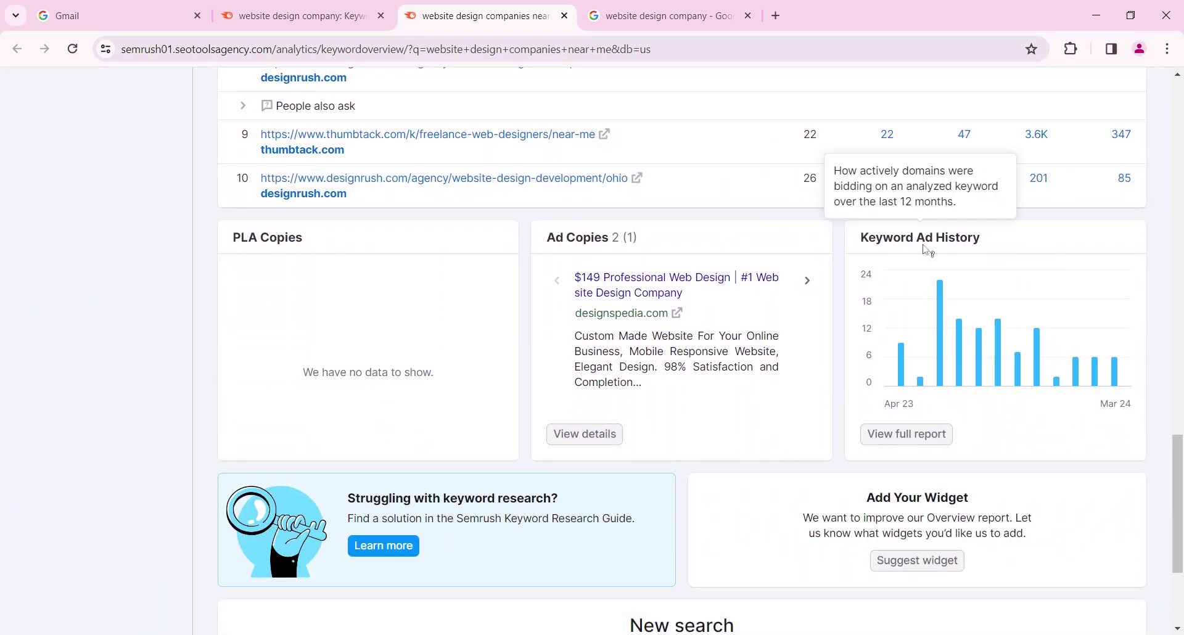
{"action": "scroll", "coordinate": [925, 250], "scroll_direction": "down", "scroll_amount": 1}
{"action": "mouse_move", "coordinate": [947, 297]}
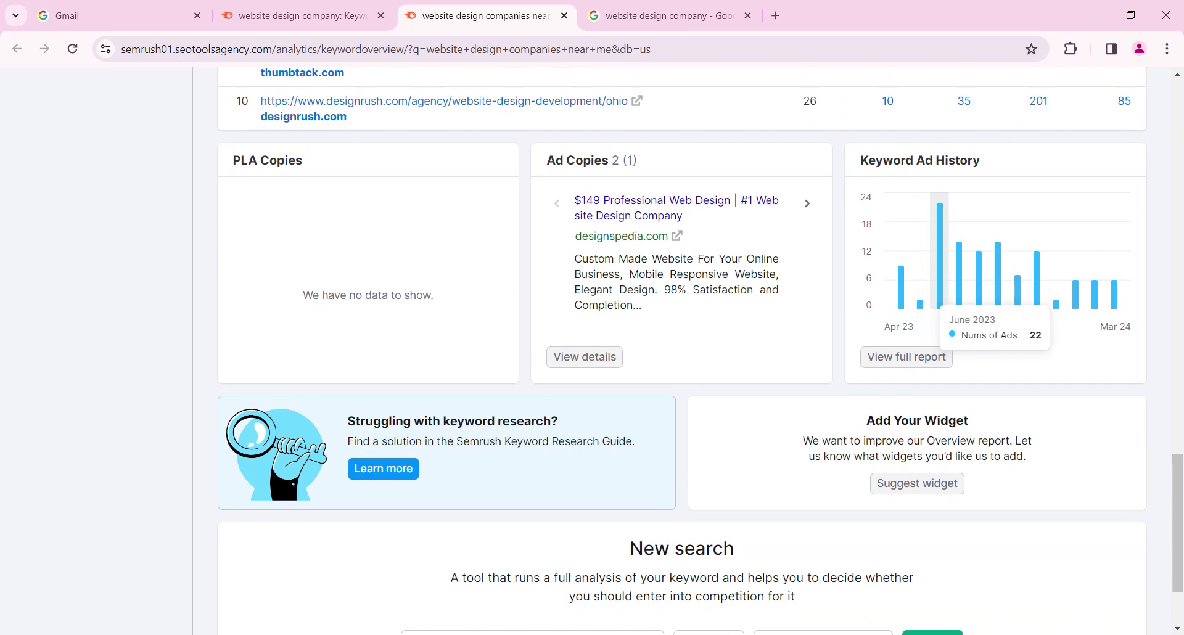
{"action": "scroll", "coordinate": [719, 304], "scroll_direction": "up", "scroll_amount": 12}
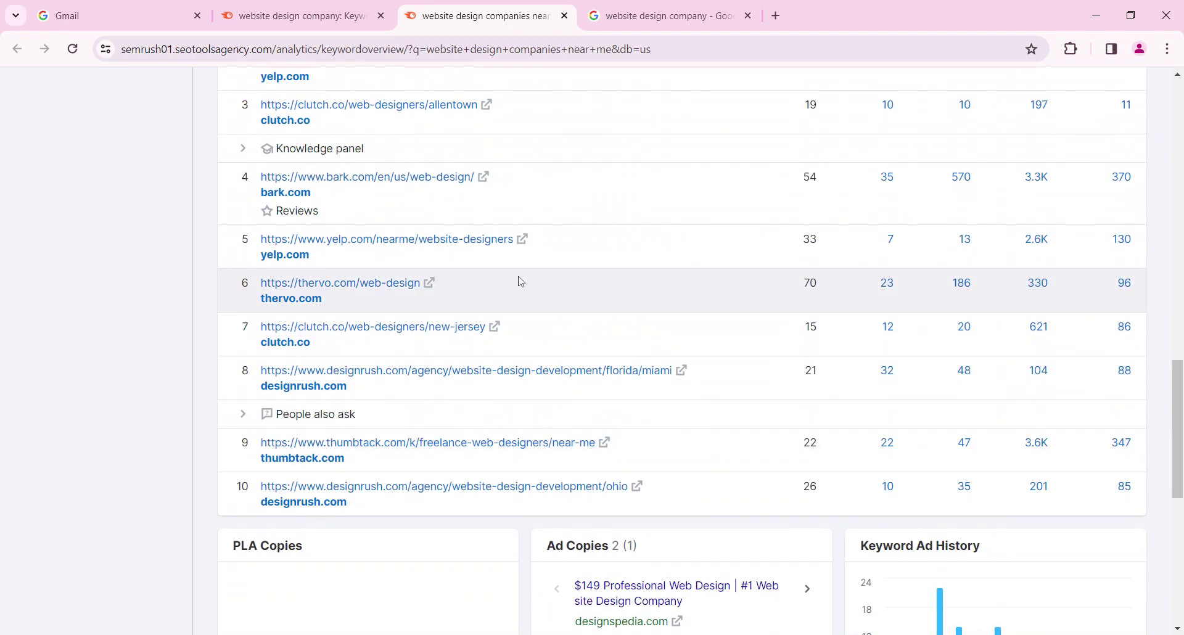
{"action": "scroll", "coordinate": [512, 282], "scroll_direction": "up", "scroll_amount": 8}
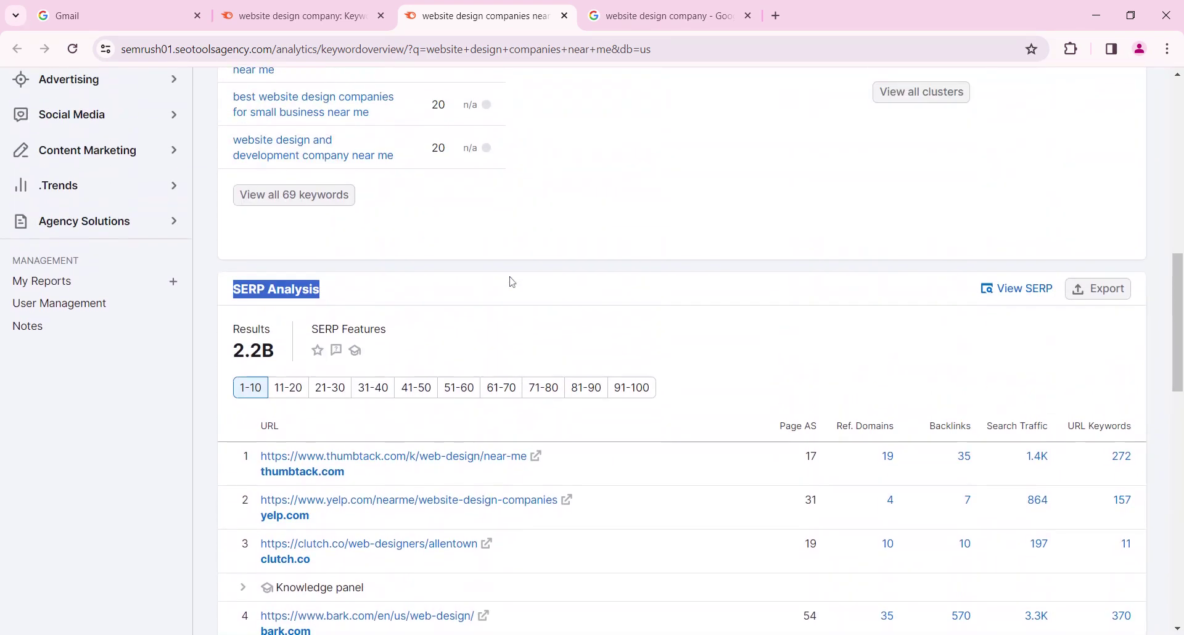
{"action": "scroll", "coordinate": [512, 282], "scroll_direction": "up", "scroll_amount": 3}
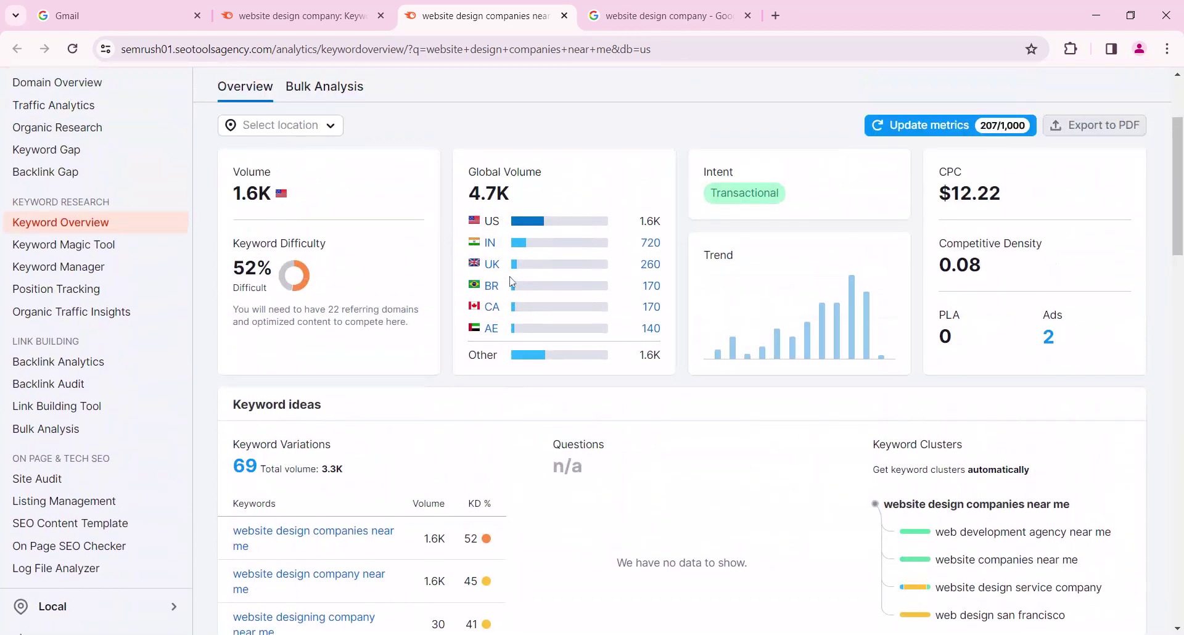
{"action": "scroll", "coordinate": [512, 282], "scroll_direction": "up", "scroll_amount": 3}
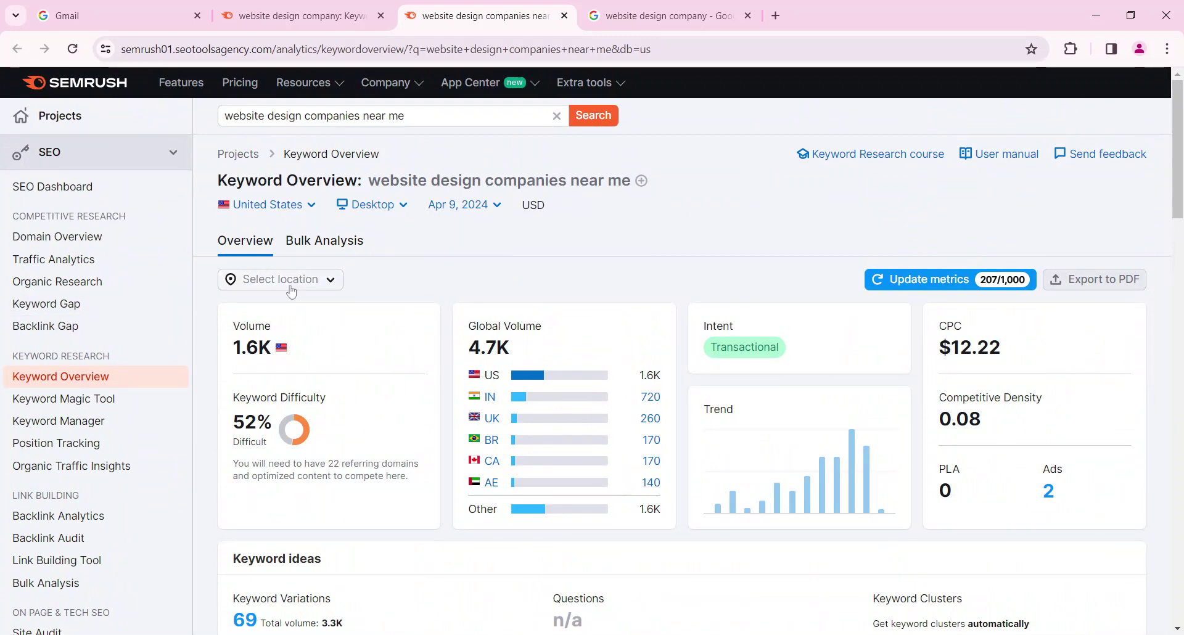
Scroll the Keyword Magic Tool table and open 'best website designing company' in a new tab
{"action": "left_click", "coordinate": [302, 16]}
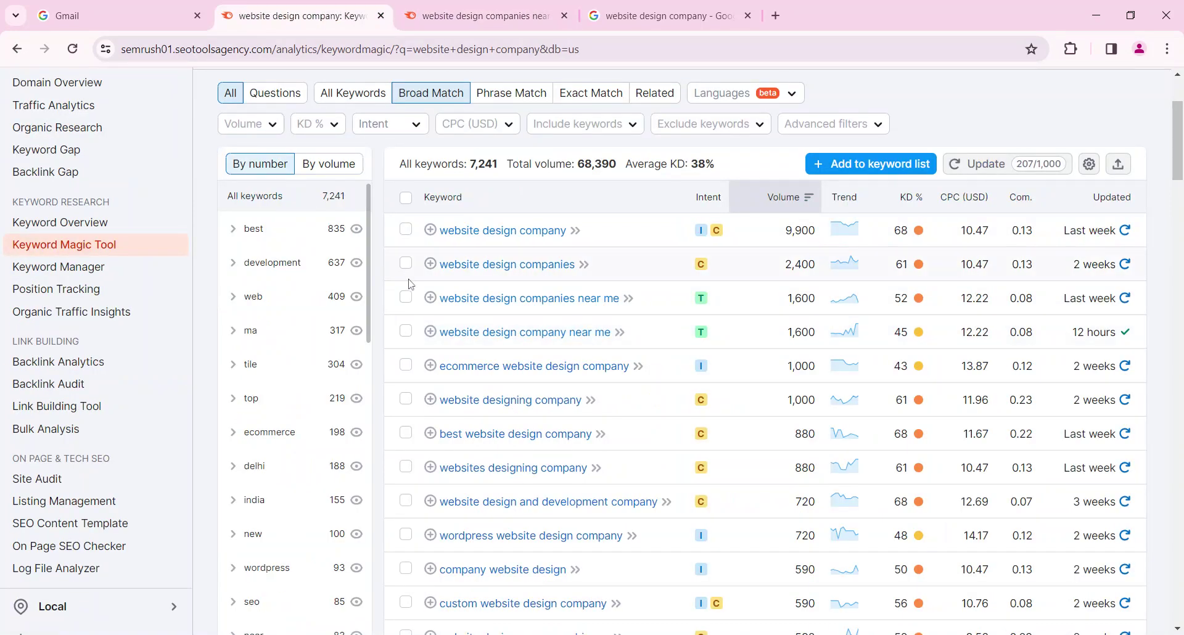
{"action": "scroll", "coordinate": [489, 302], "scroll_direction": "down", "scroll_amount": 3}
{"action": "scroll", "coordinate": [489, 303], "scroll_direction": "down", "scroll_amount": 2}
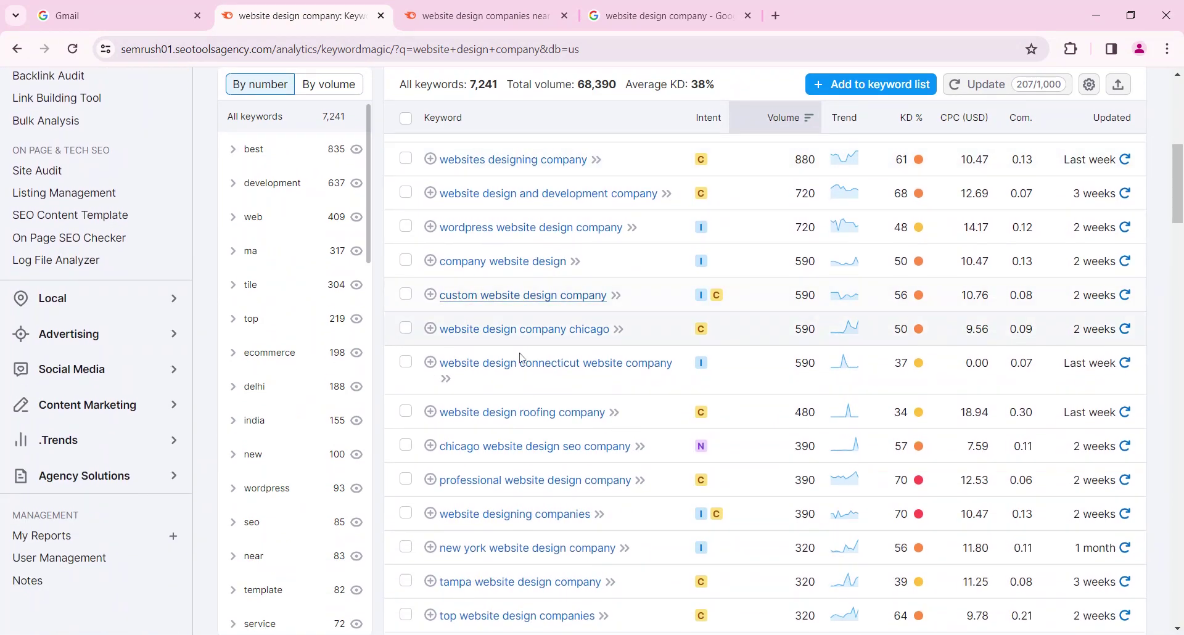
{"action": "scroll", "coordinate": [521, 361], "scroll_direction": "down", "scroll_amount": 5}
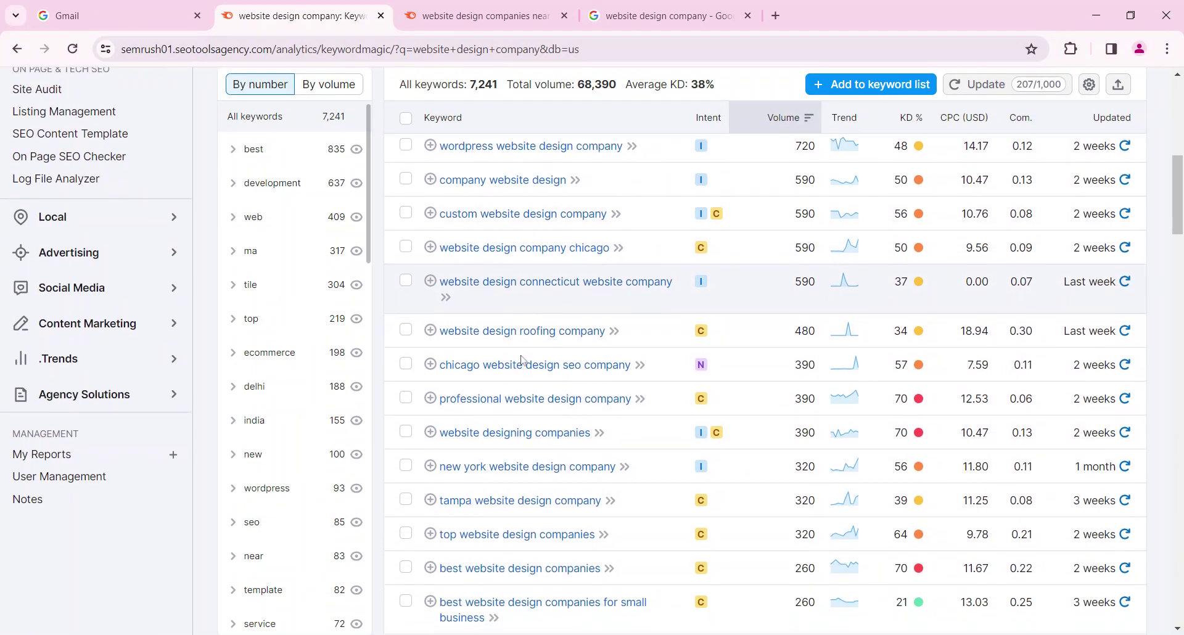
{"action": "scroll", "coordinate": [521, 360], "scroll_direction": "down", "scroll_amount": 4}
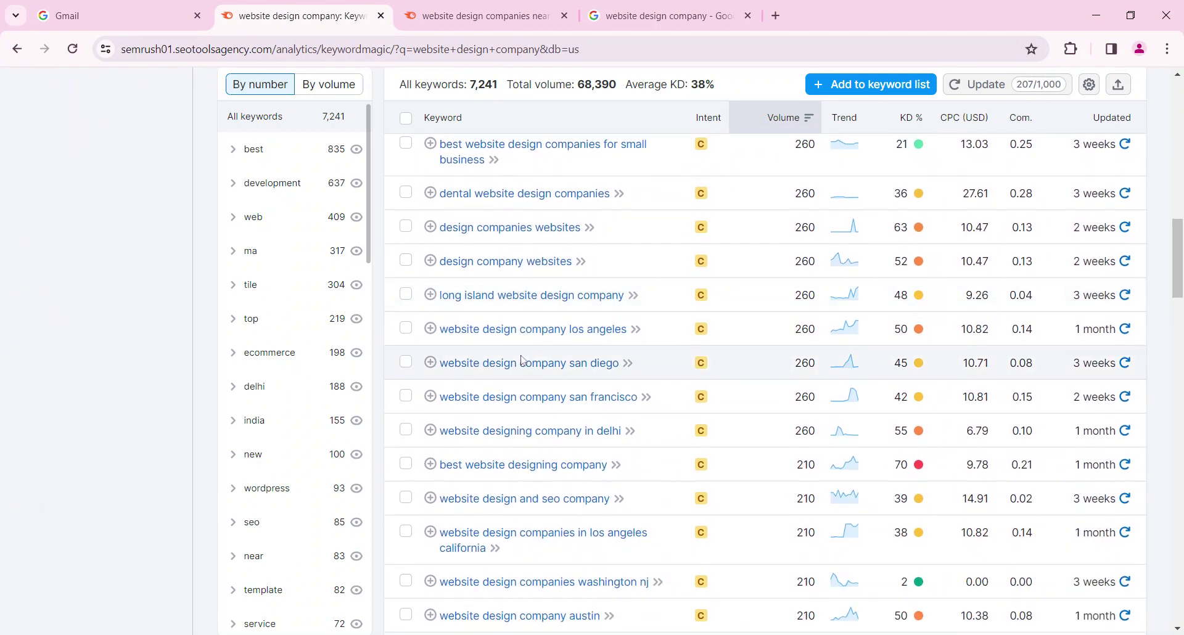
{"action": "left_click", "coordinate": [505, 473]}
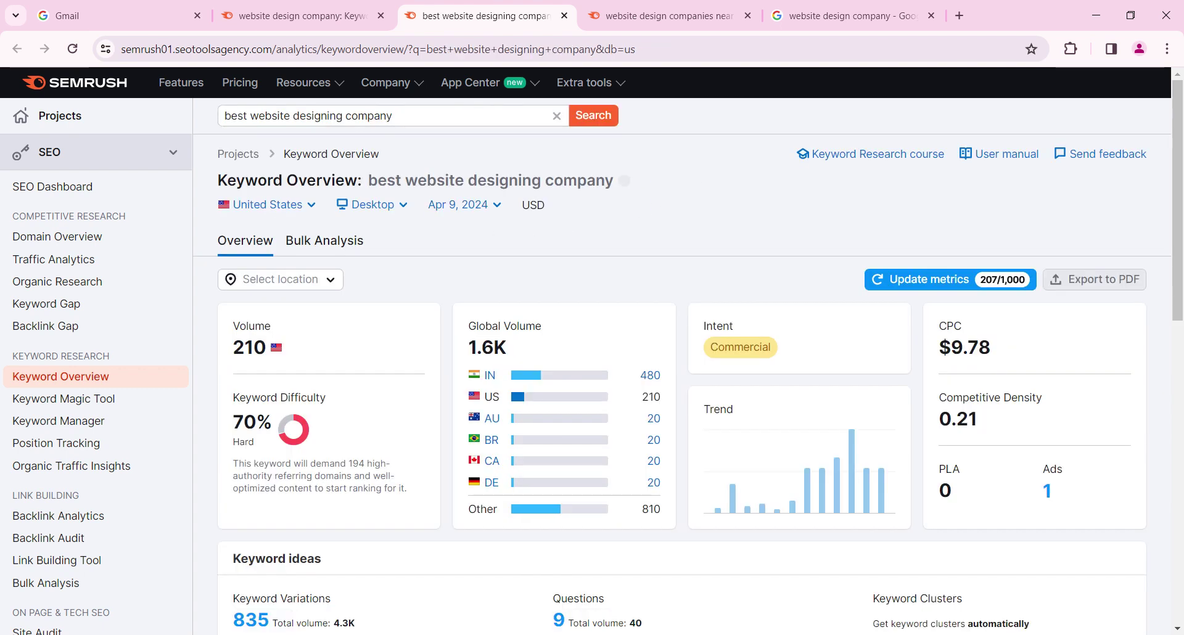
Compare 'best website designing company' at 70% Hard with 'website design companies near me' at 52% Difficult
{"action": "left_click_drag", "start_coordinate": [218, 180], "coordinate": [614, 183]}
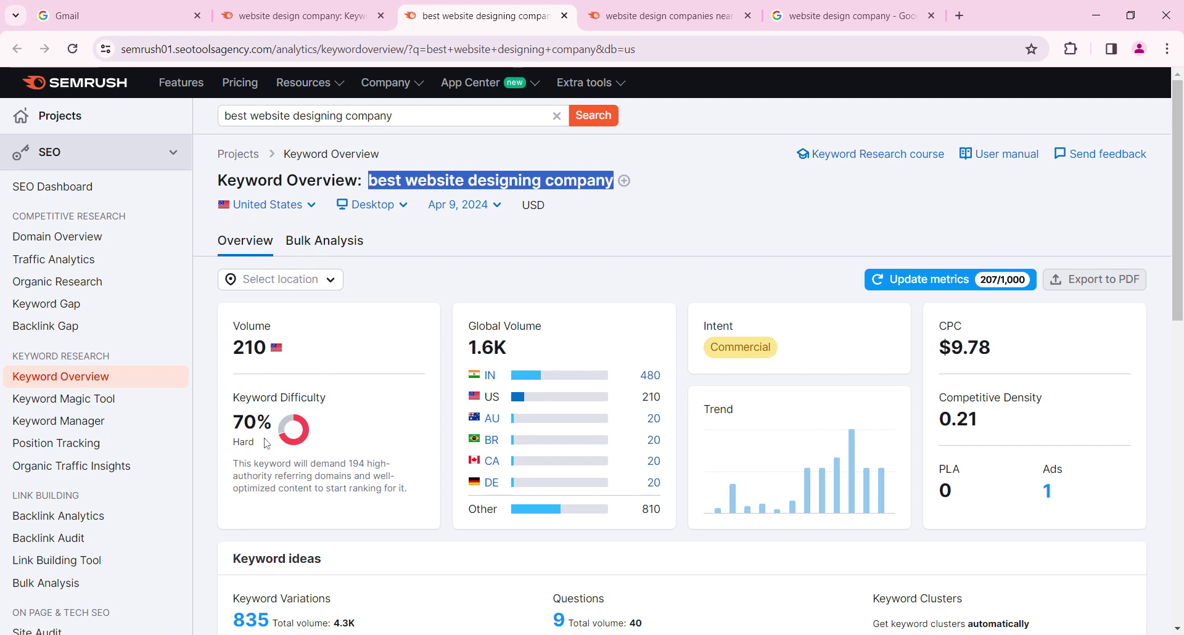
{"action": "left_click_drag", "start_coordinate": [233, 442], "coordinate": [254, 442]}
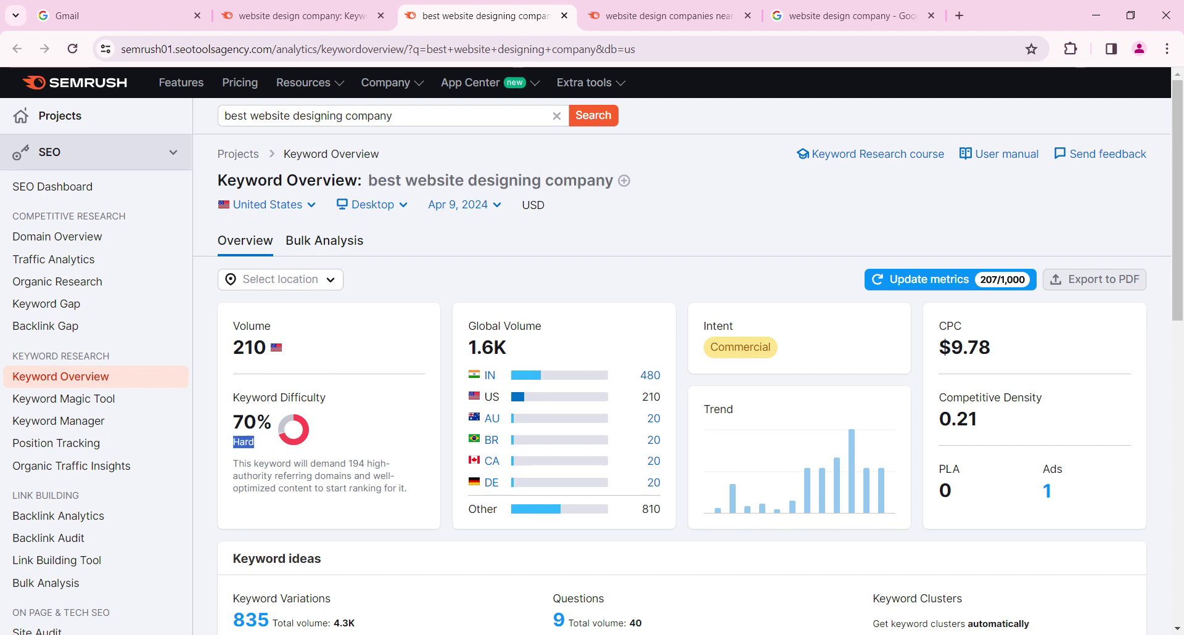
{"action": "key", "text": "ctrl+Tab"}
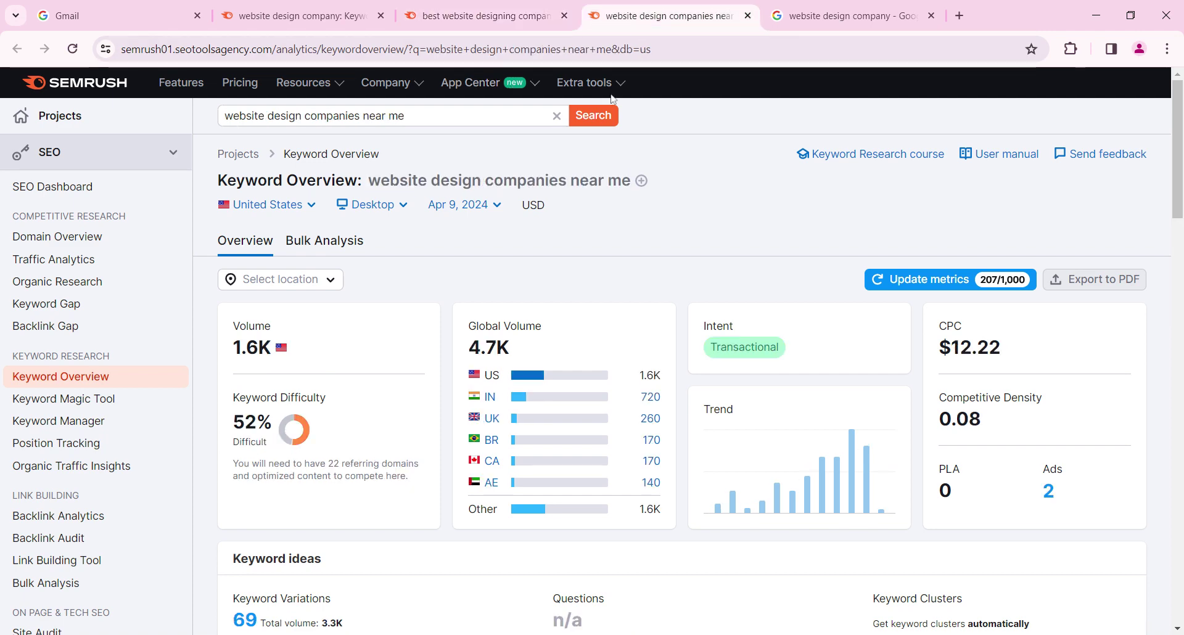
{"action": "left_click_drag", "start_coordinate": [233, 443], "coordinate": [276, 441]}
{"action": "key", "text": "ctrl+shift+Tab"}
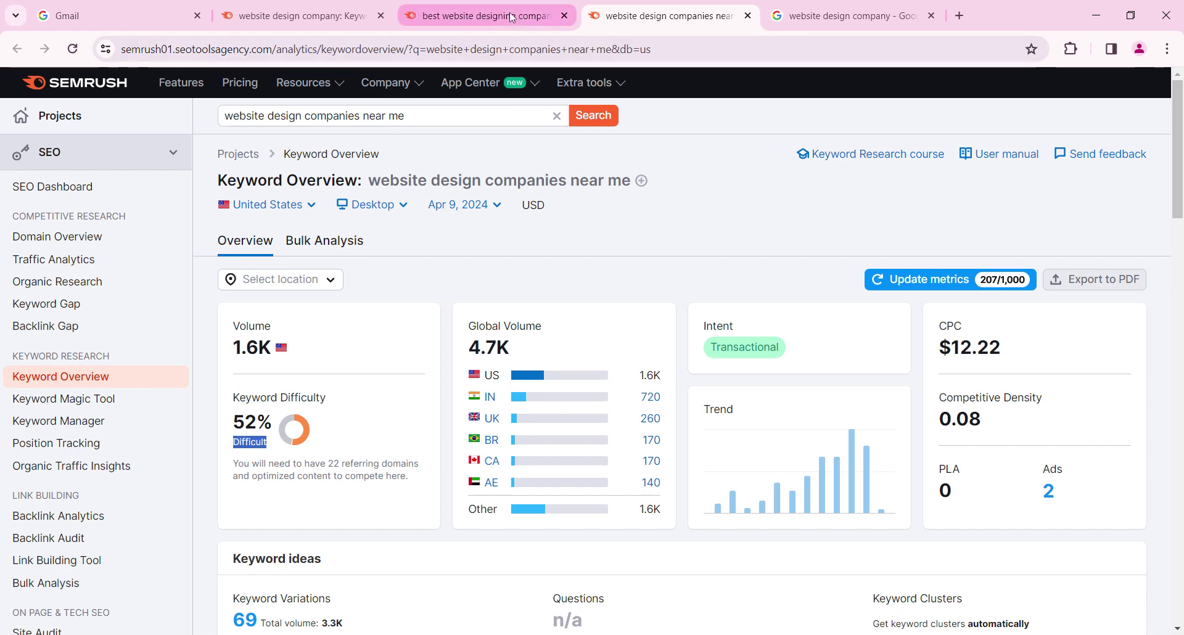
{"action": "left_click", "coordinate": [256, 460]}
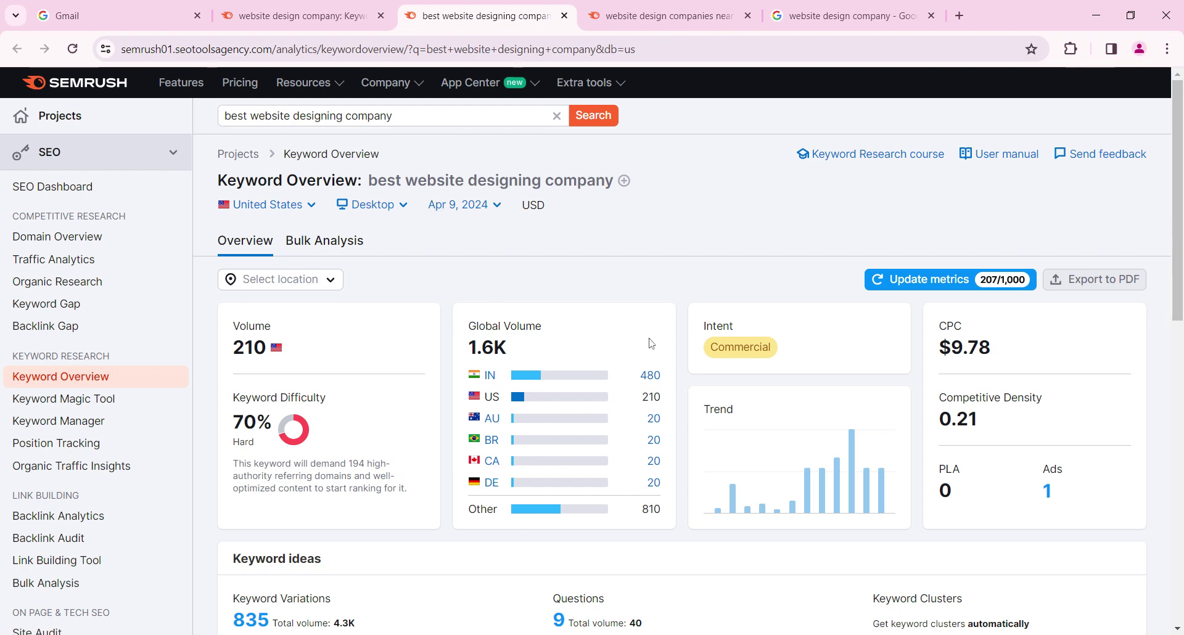
{"action": "mouse_move", "coordinate": [944, 336]}
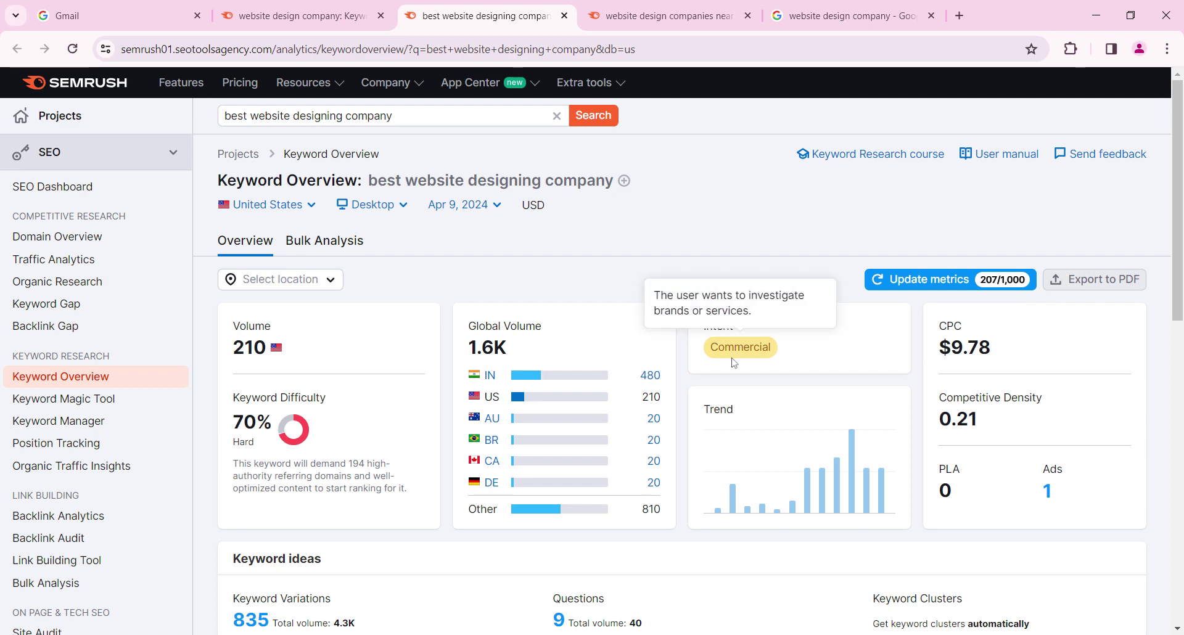
{"action": "scroll", "coordinate": [734, 366], "scroll_direction": "down", "scroll_amount": 6}
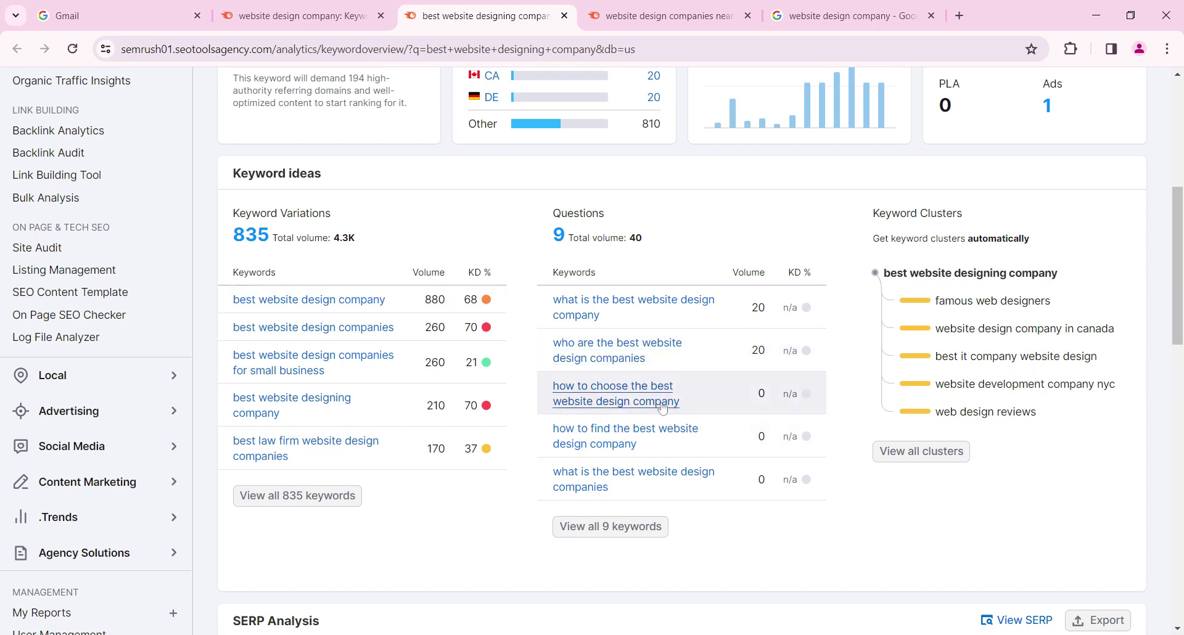
{"action": "scroll", "coordinate": [662, 407], "scroll_direction": "down", "scroll_amount": 5}
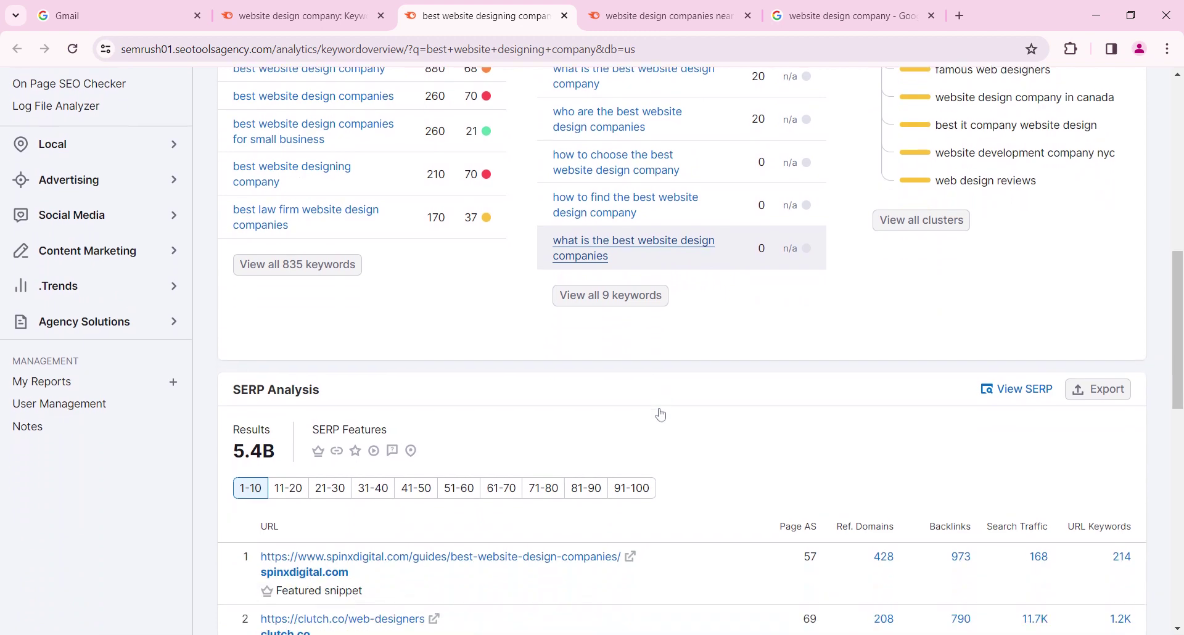
{"action": "scroll", "coordinate": [661, 415], "scroll_direction": "down", "scroll_amount": 2}
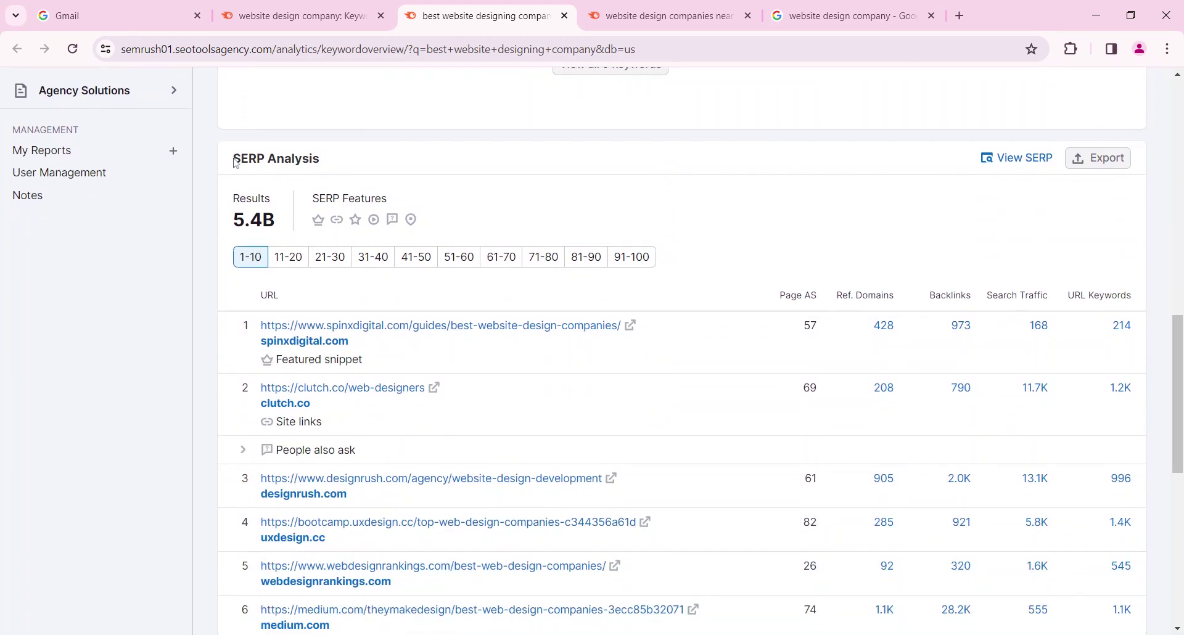
{"action": "left_click_drag", "start_coordinate": [236, 163], "coordinate": [331, 158]}
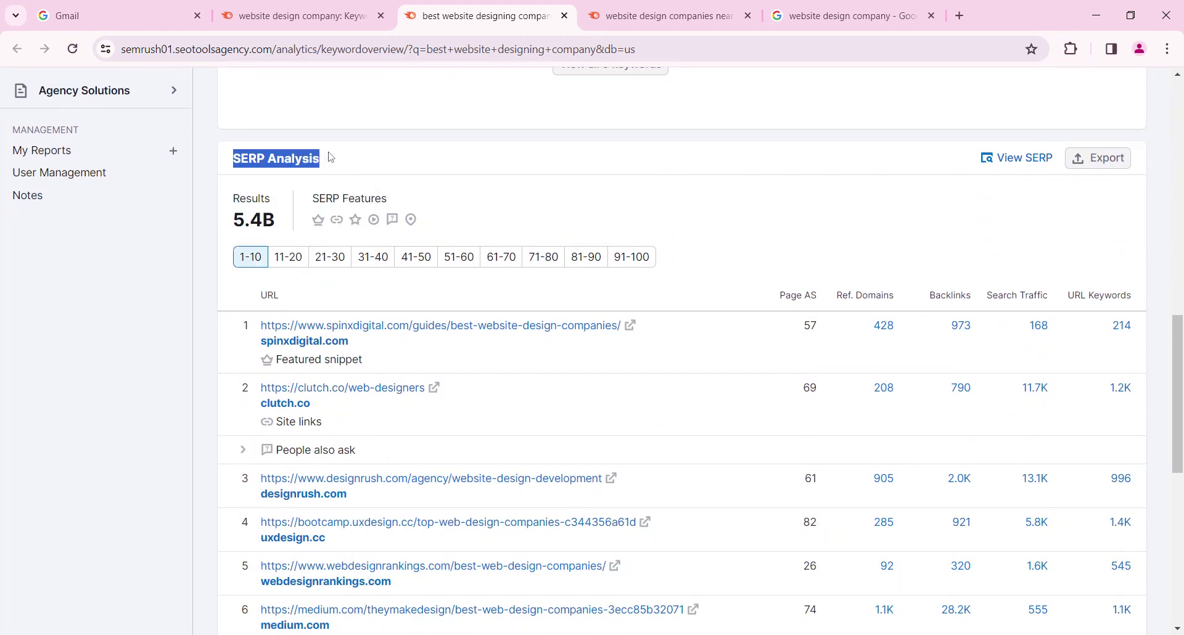
{"action": "mouse_move", "coordinate": [334, 363]}
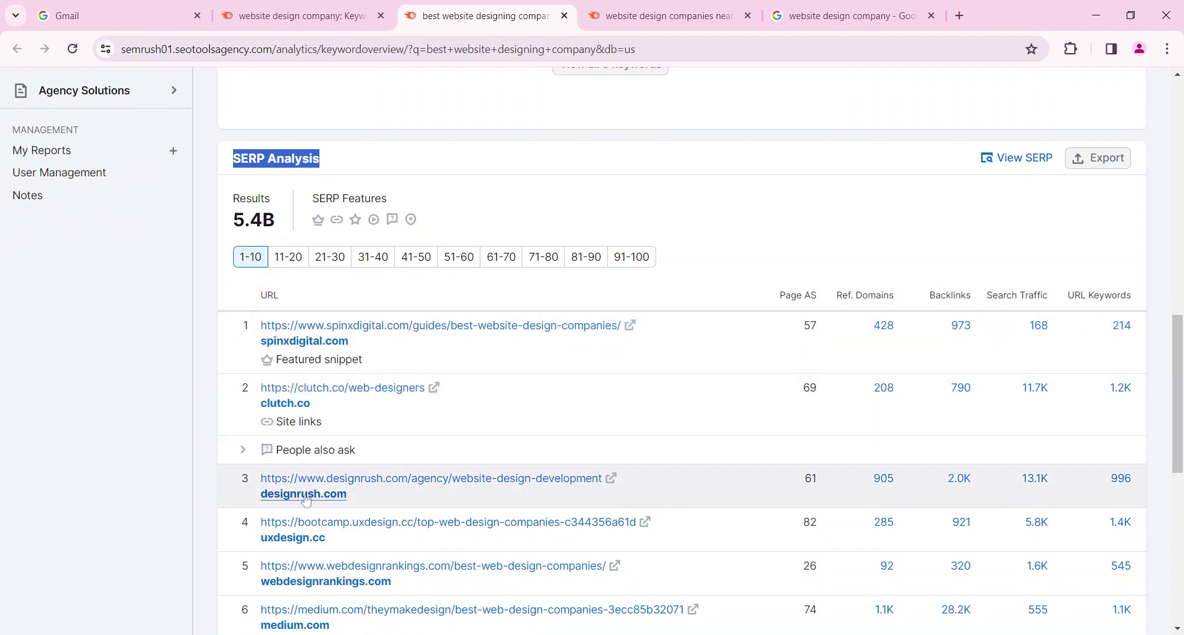
{"action": "scroll", "coordinate": [306, 501], "scroll_direction": "down", "scroll_amount": 1}
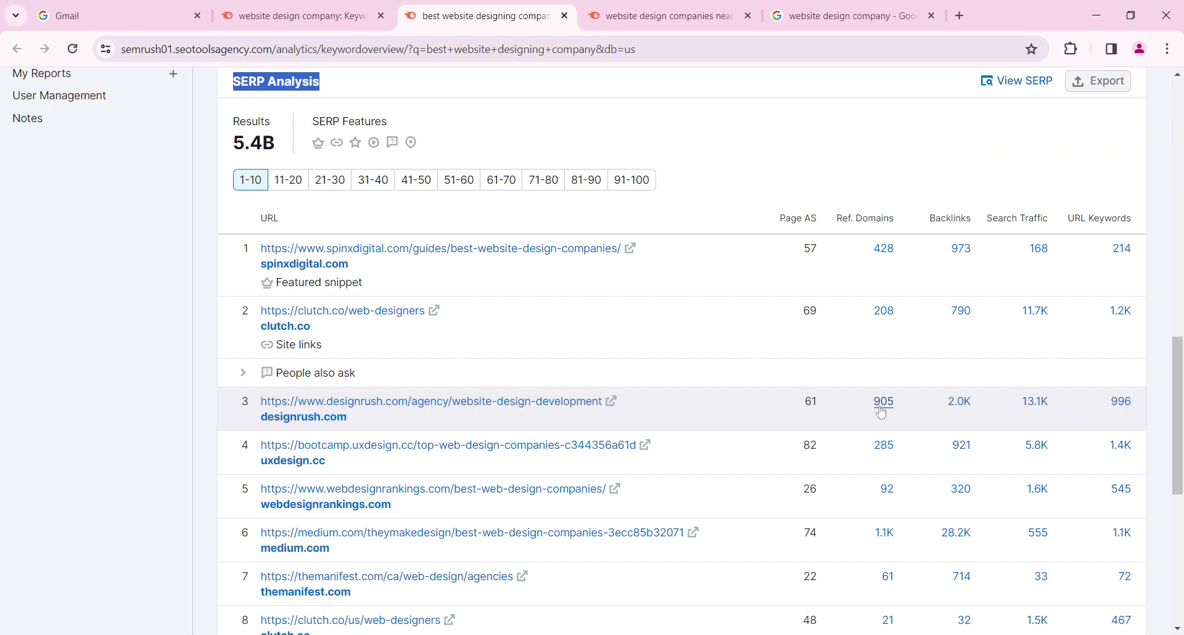
{"action": "left_click_drag", "start_coordinate": [805, 408], "coordinate": [826, 407]}
{"action": "scroll", "coordinate": [802, 417], "scroll_direction": "down", "scroll_amount": 5}
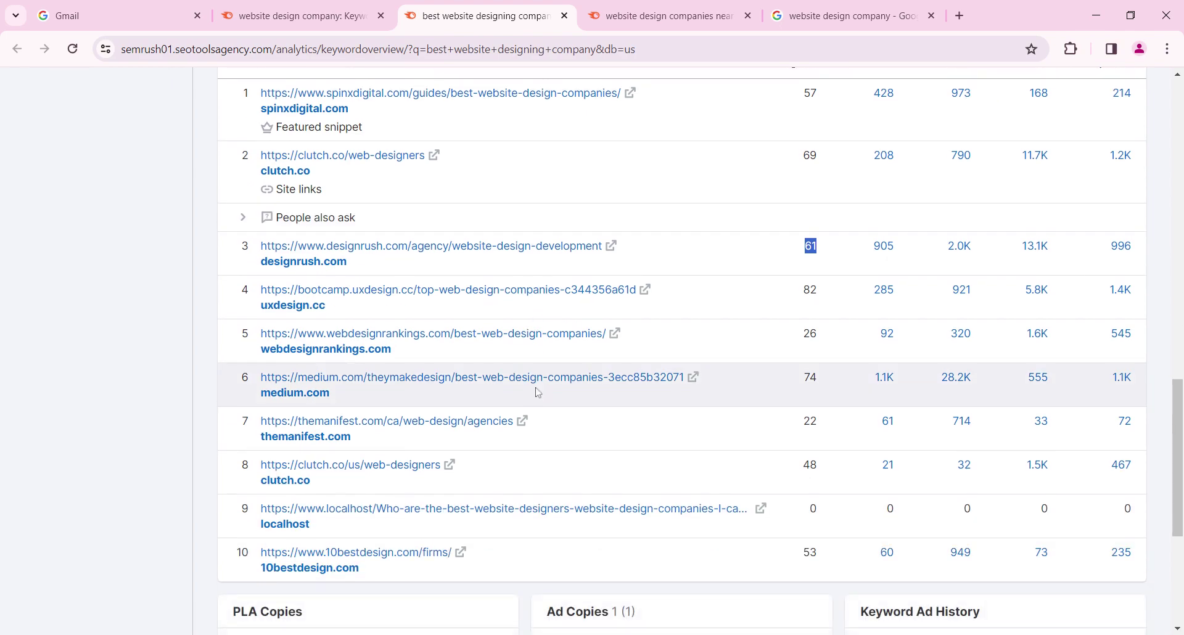
{"action": "scroll", "coordinate": [683, 288], "scroll_direction": "up", "scroll_amount": 19}
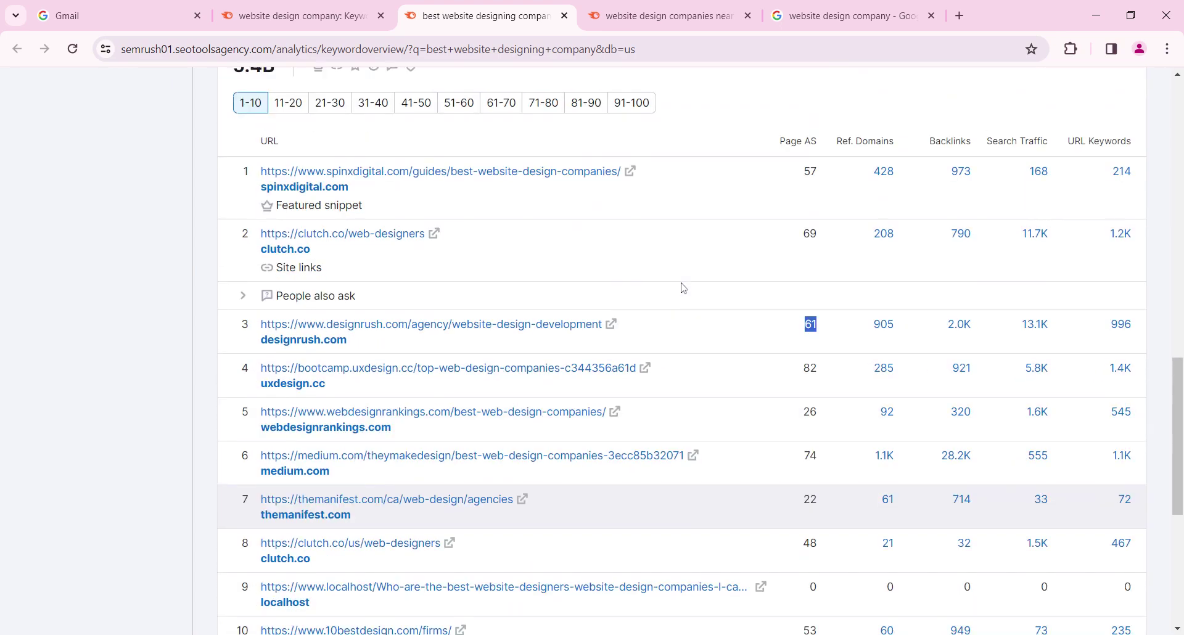
{"action": "scroll", "coordinate": [681, 290], "scroll_direction": "up", "scroll_amount": 2}
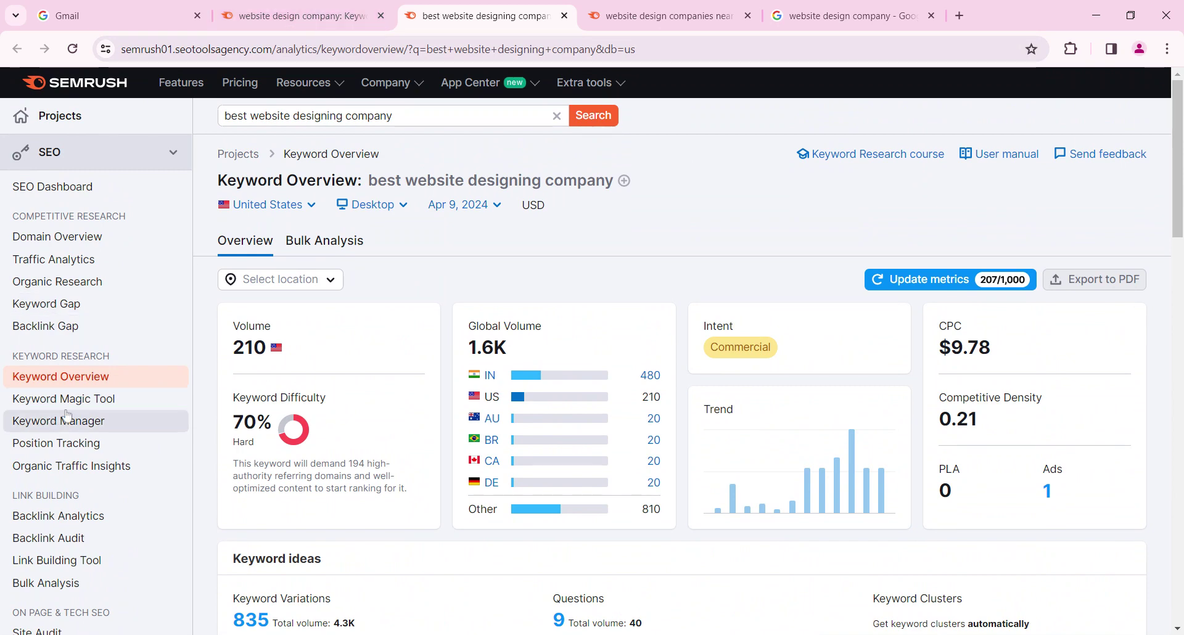
{"action": "left_click", "coordinate": [299, 16]}
{"action": "scroll", "coordinate": [253, 287], "scroll_direction": "up", "scroll_amount": 10}
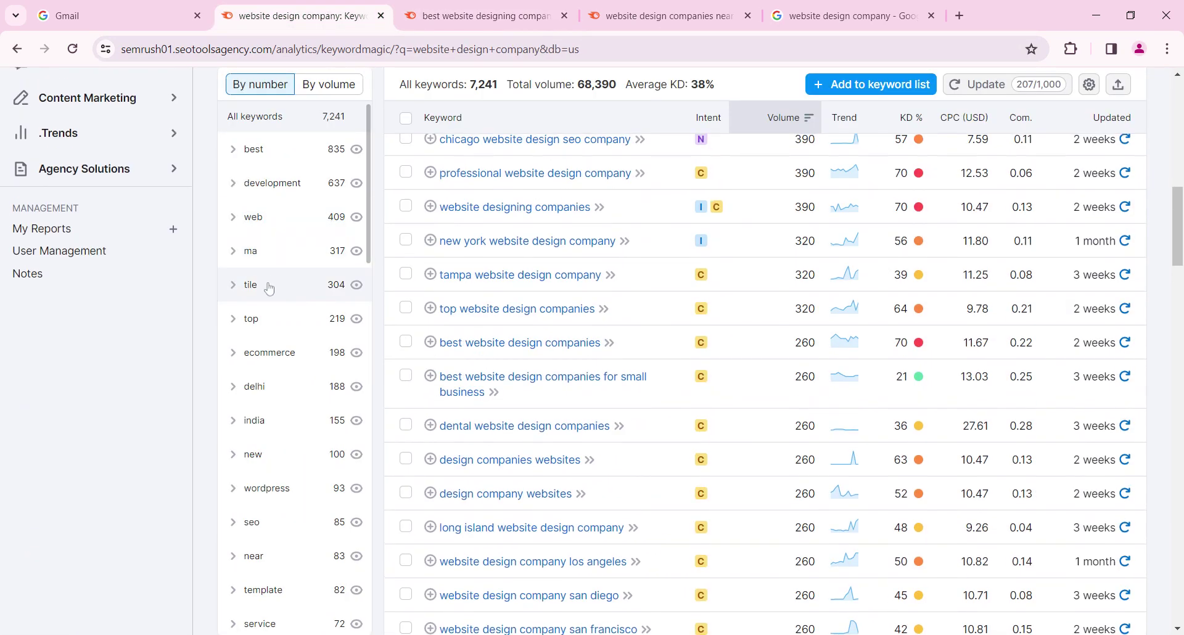
{"action": "scroll", "coordinate": [258, 294], "scroll_direction": "up", "scroll_amount": 1}
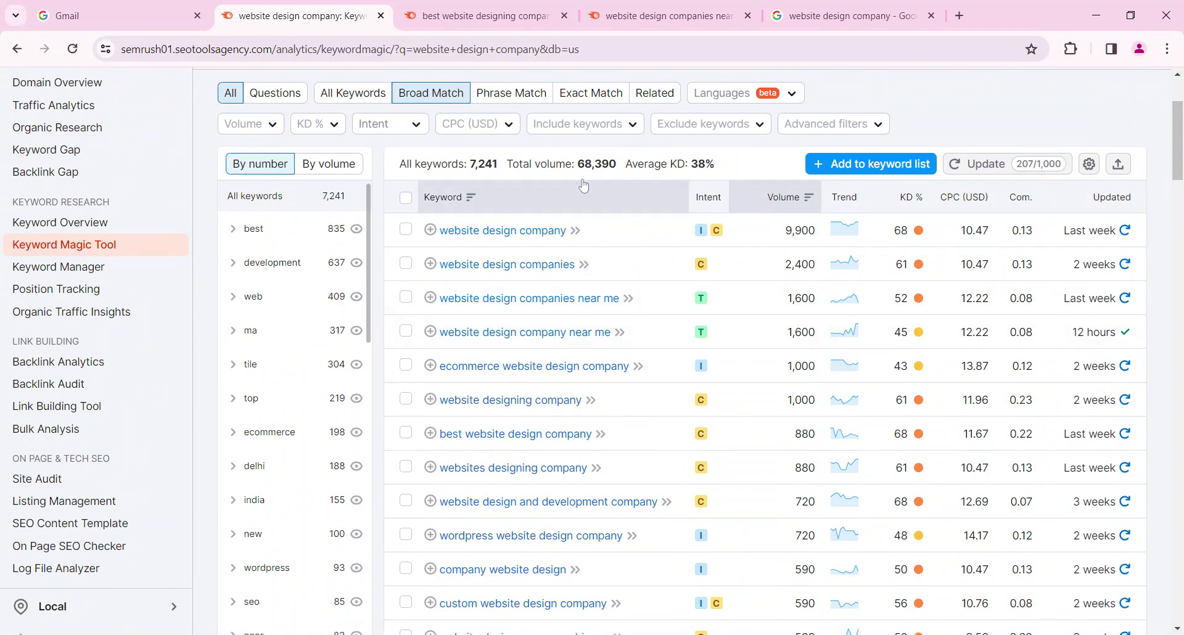
{"action": "scroll", "coordinate": [493, 263], "scroll_direction": "up", "scroll_amount": 3}
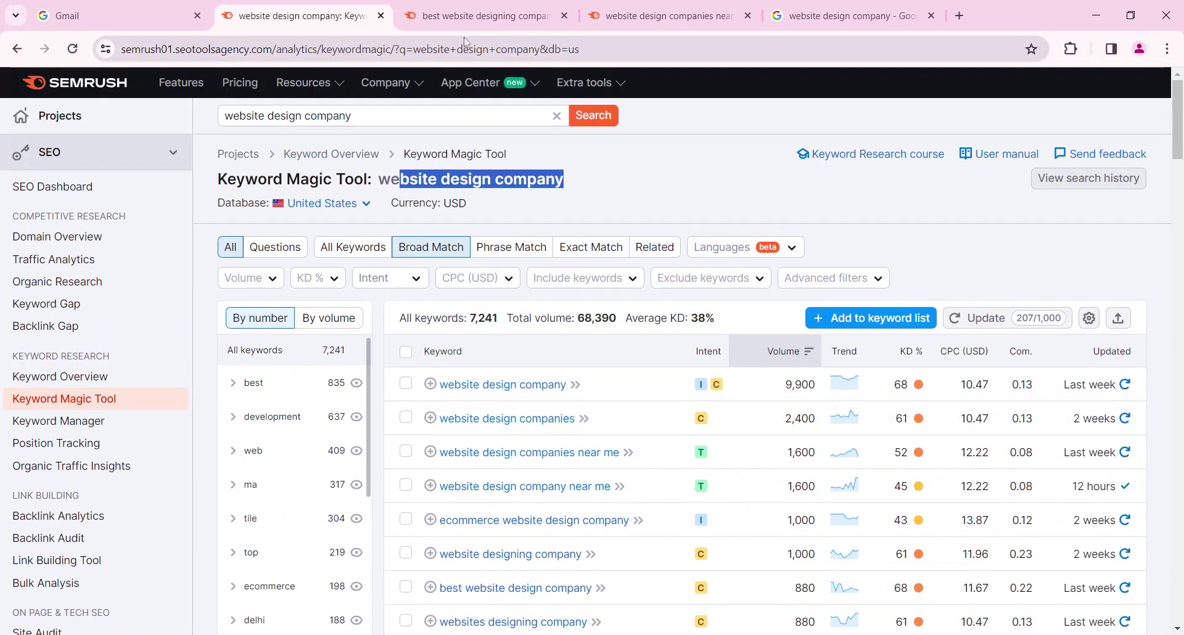
{"action": "left_click", "coordinate": [510, 16]}
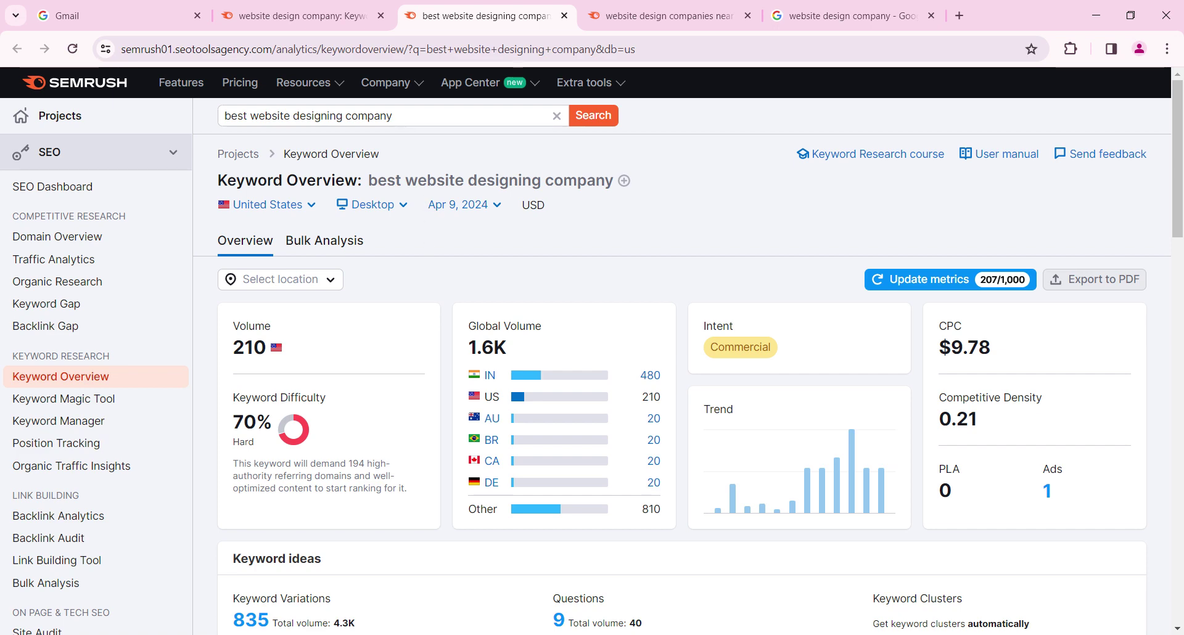
Skim the SERP Analysis, then scroll down the 'website design company' Keyword Magic Tool list of 7,241 keywords
{"action": "scroll", "coordinate": [442, 294], "scroll_direction": "down", "scroll_amount": 7}
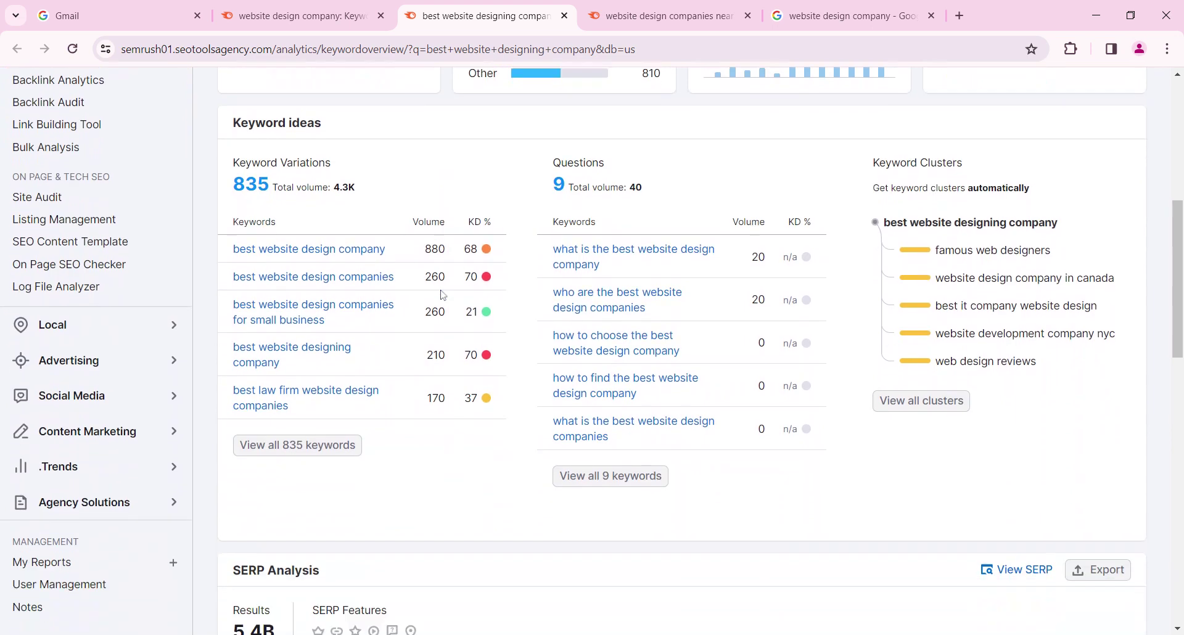
{"action": "scroll", "coordinate": [443, 295], "scroll_direction": "down", "scroll_amount": 3}
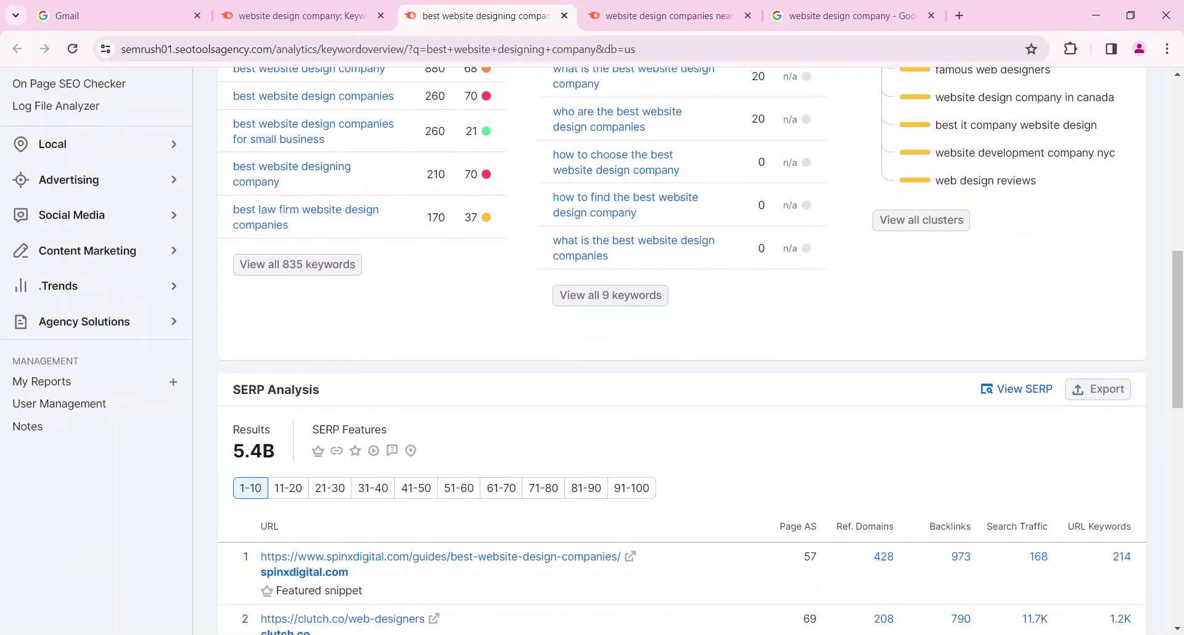
{"action": "scroll", "coordinate": [443, 295], "scroll_direction": "down", "scroll_amount": 1}
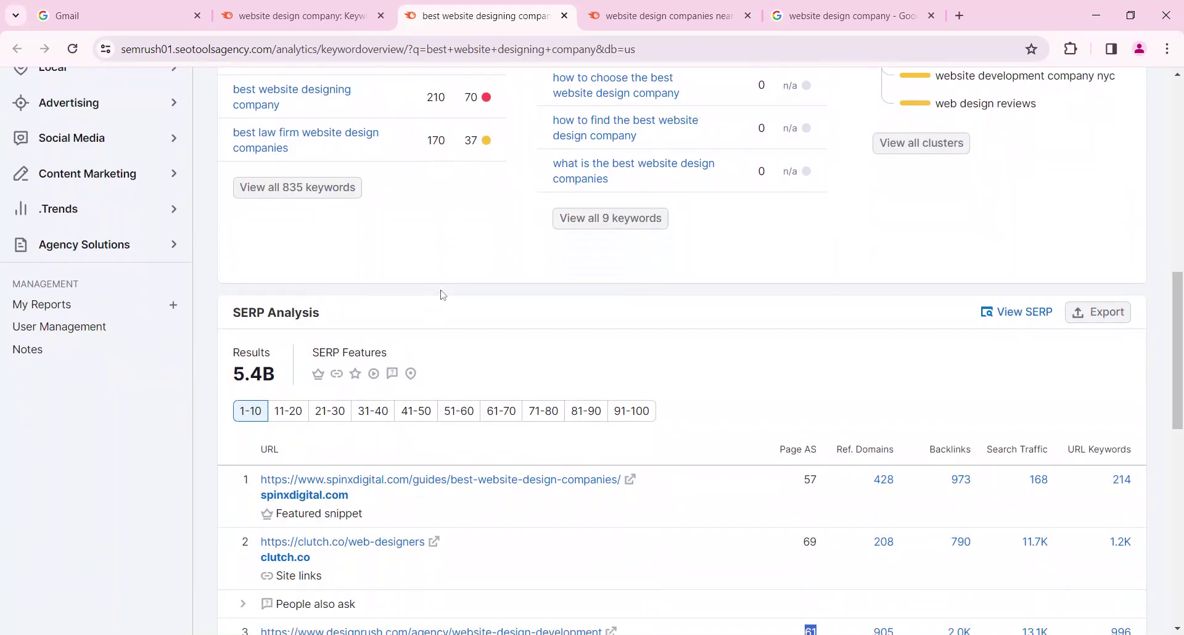
{"action": "scroll", "coordinate": [439, 290], "scroll_direction": "up", "scroll_amount": 7}
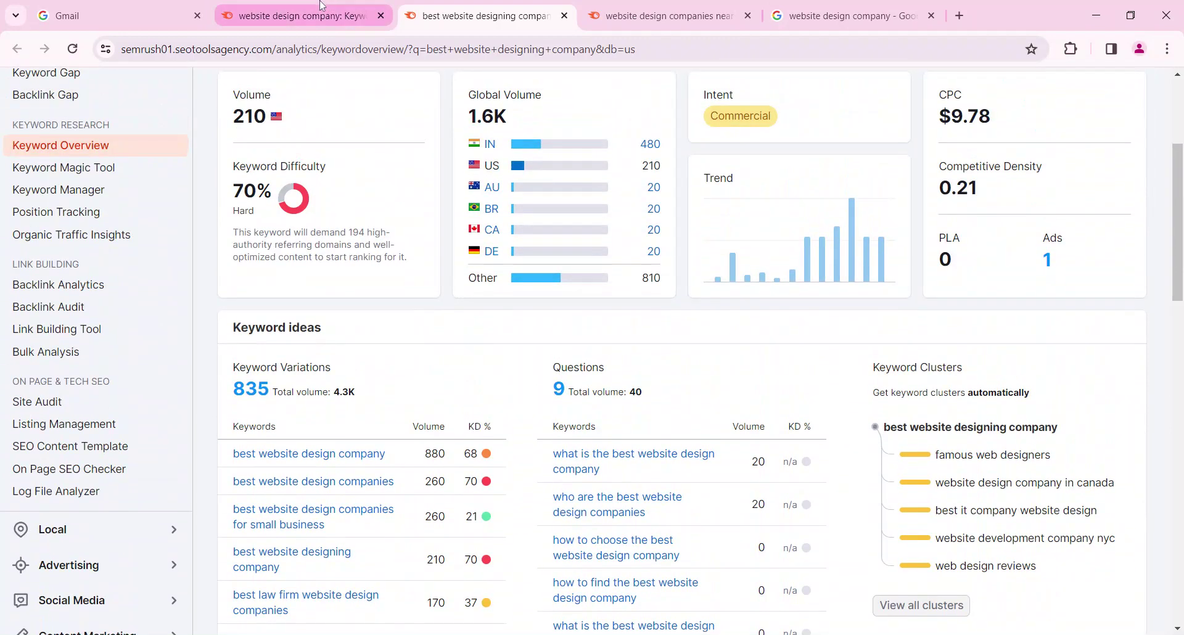
{"action": "left_click", "coordinate": [302, 15]}
{"action": "scroll", "coordinate": [583, 378], "scroll_direction": "down", "scroll_amount": 5}
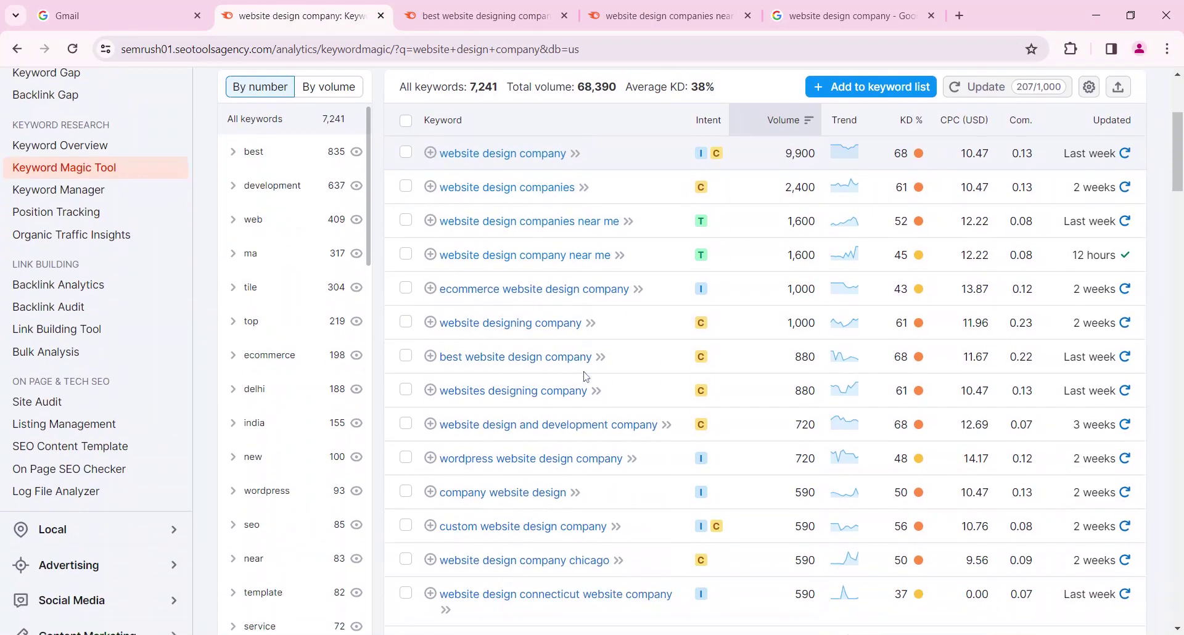